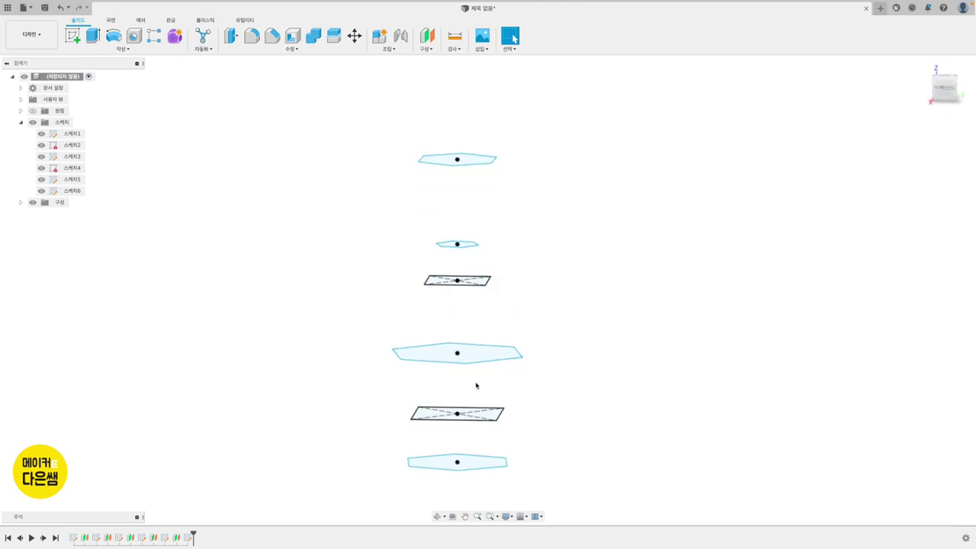
Step: Preview a loft through the bottom hexagon, rectangles and large hexagon, then start a new sketch
{"action": "left_click", "coordinate": [423, 458]}
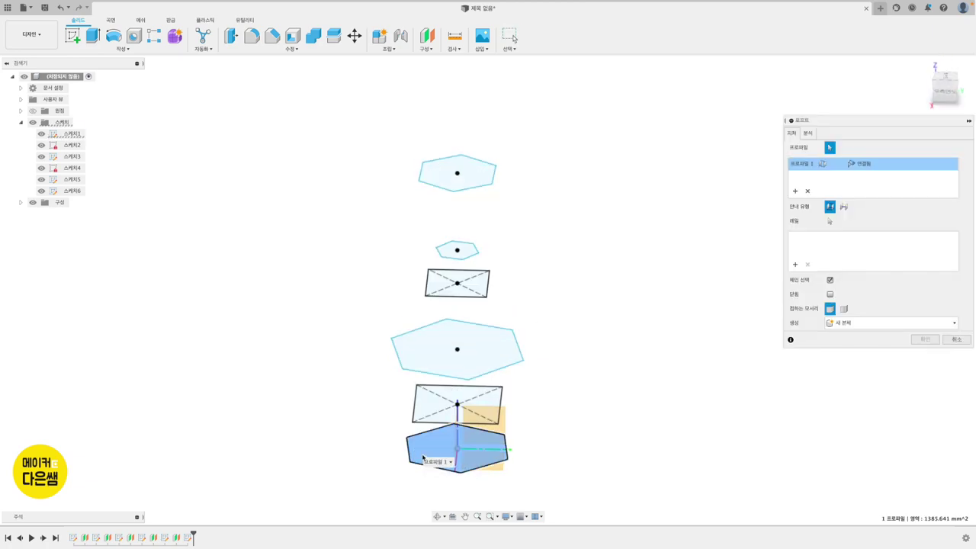
{"action": "left_click", "coordinate": [421, 412]}
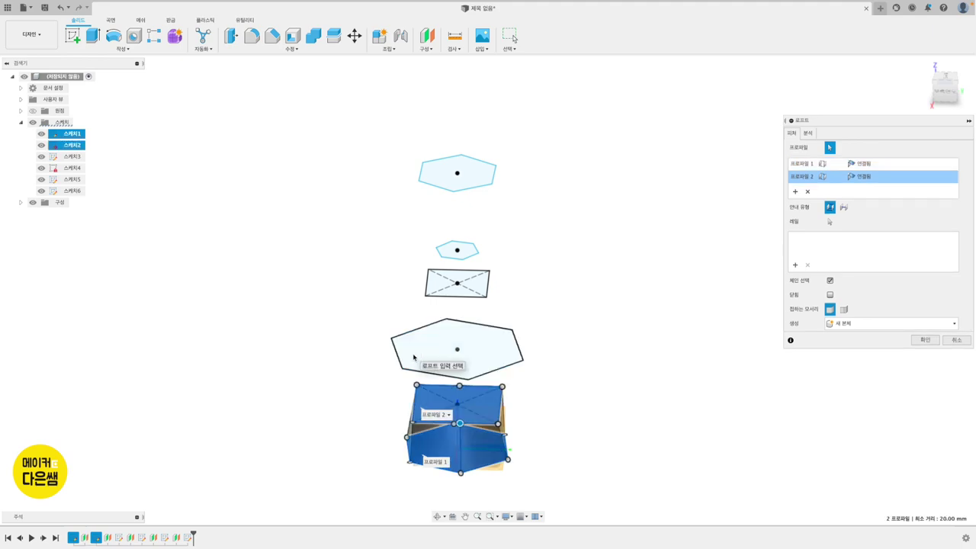
{"action": "left_click", "coordinate": [413, 356]}
{"action": "left_click", "coordinate": [435, 283]}
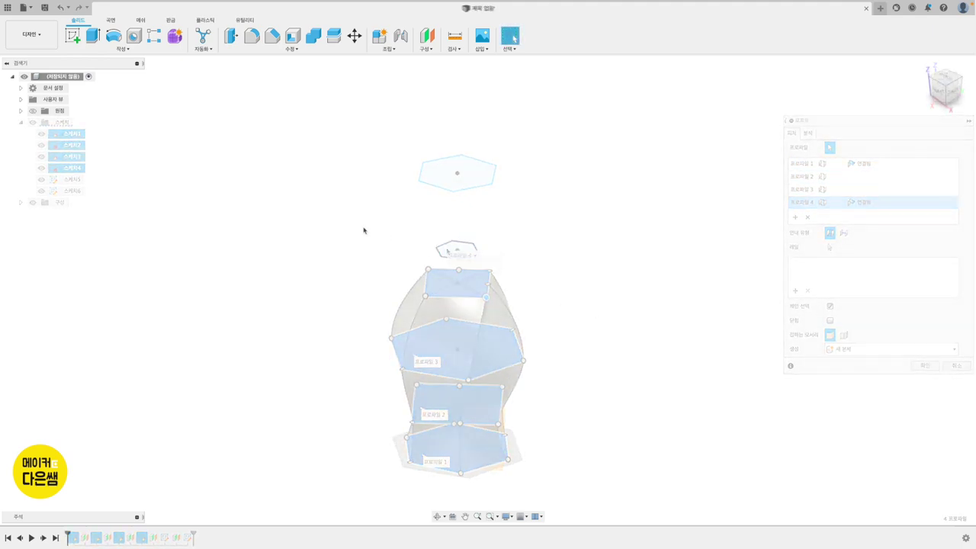
{"action": "left_click", "coordinate": [72, 36]}
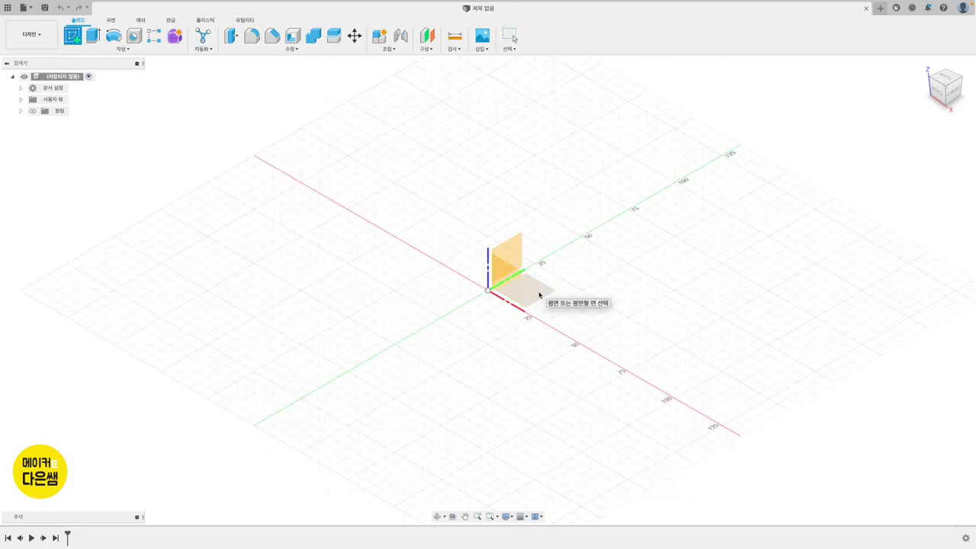
Step: On the XY ground plane, sketch a circumscribed hexagon of 20 mm radius at the origin and finish the sketch
{"action": "left_click", "coordinate": [539, 294]}
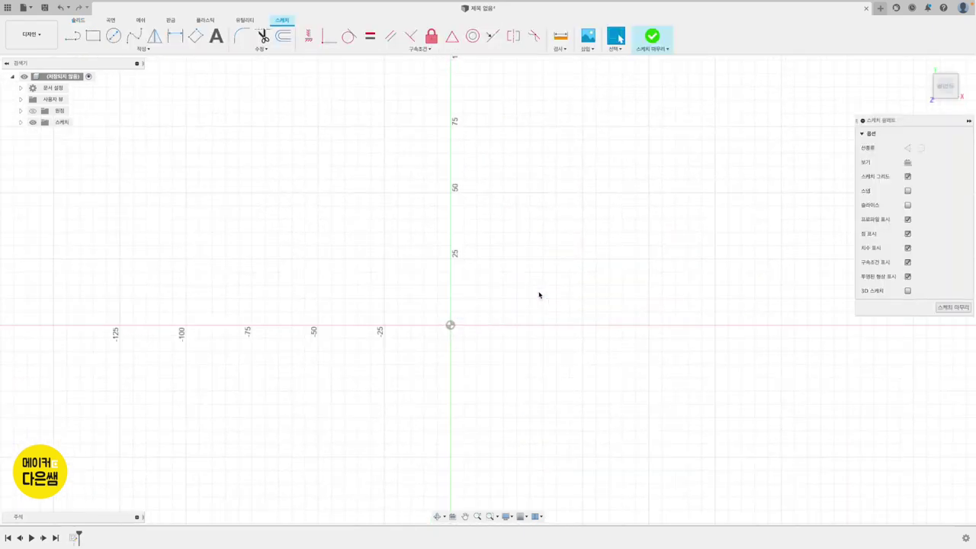
{"action": "left_click", "coordinate": [145, 49]}
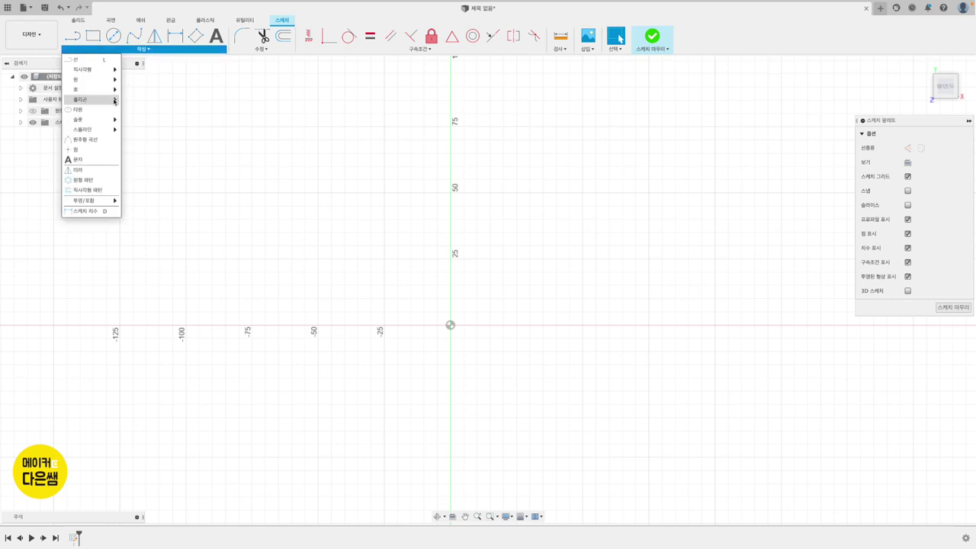
{"action": "mouse_move", "coordinate": [90, 99]}
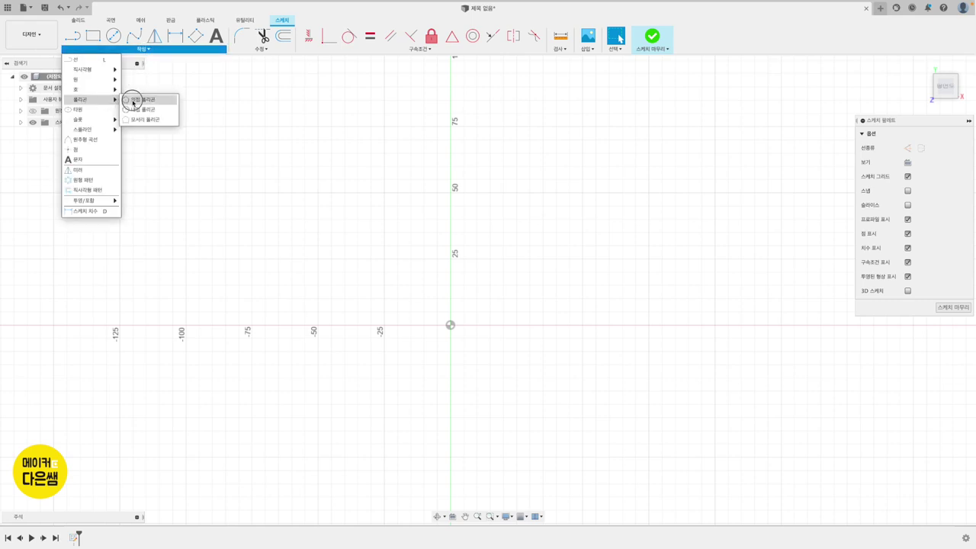
{"action": "left_click", "coordinate": [131, 100]}
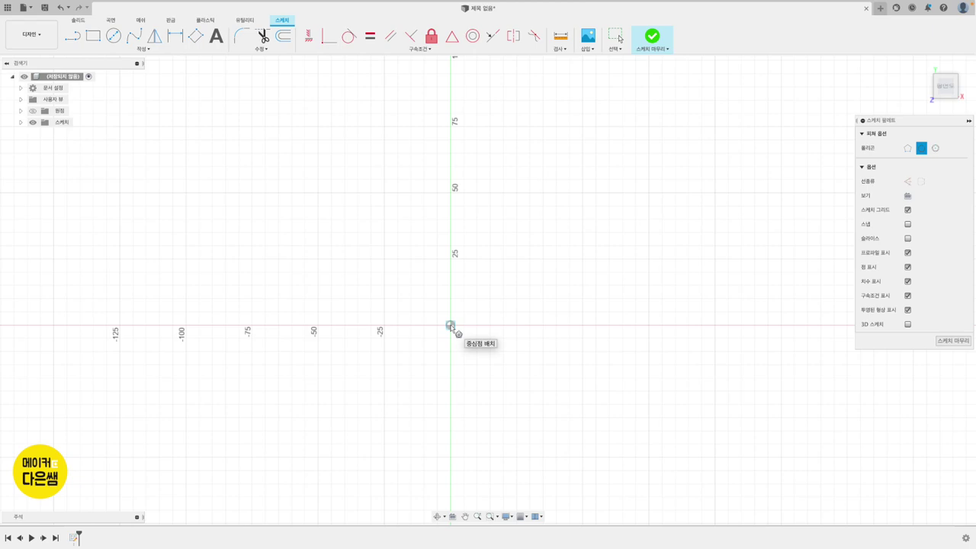
{"action": "left_click", "coordinate": [451, 325]}
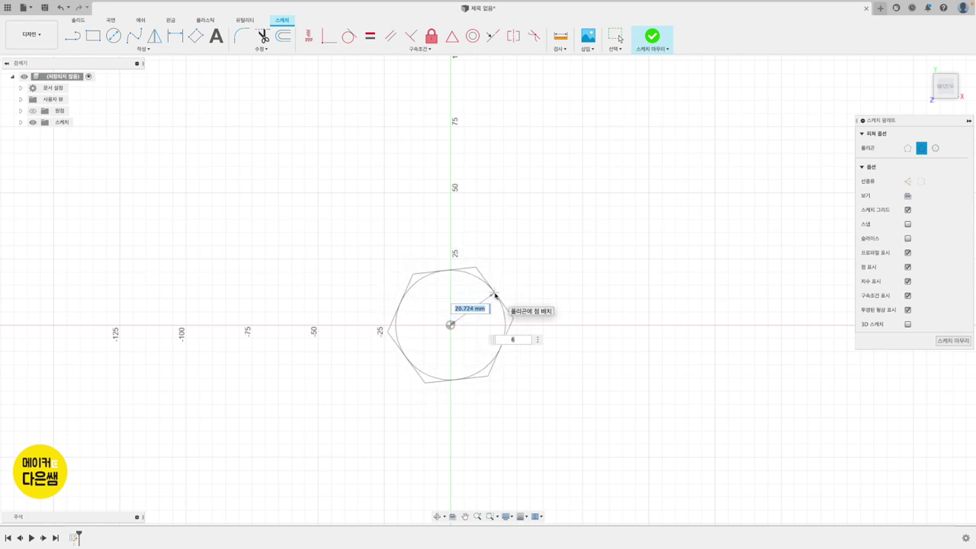
{"action": "type", "text": "20"}
{"action": "key", "text": "Return"}
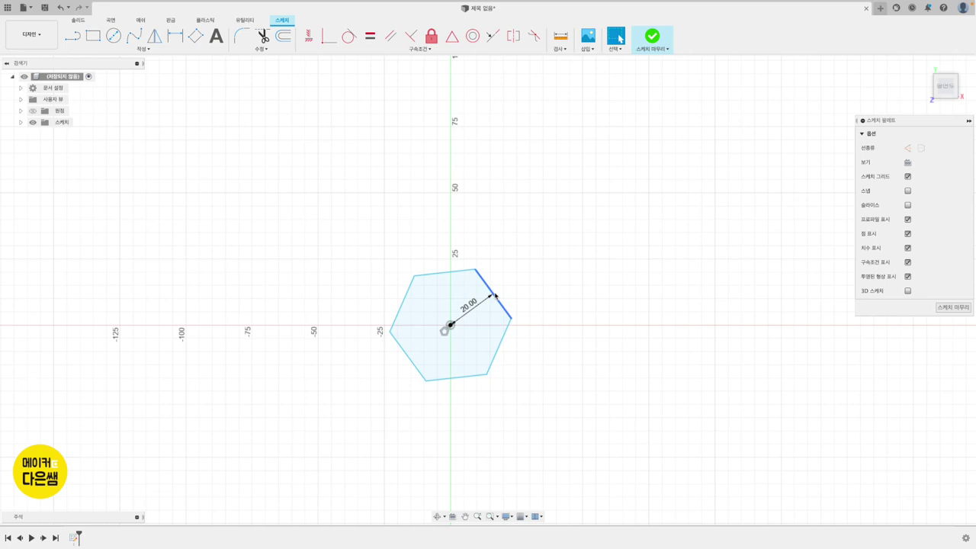
{"action": "left_click", "coordinate": [653, 36]}
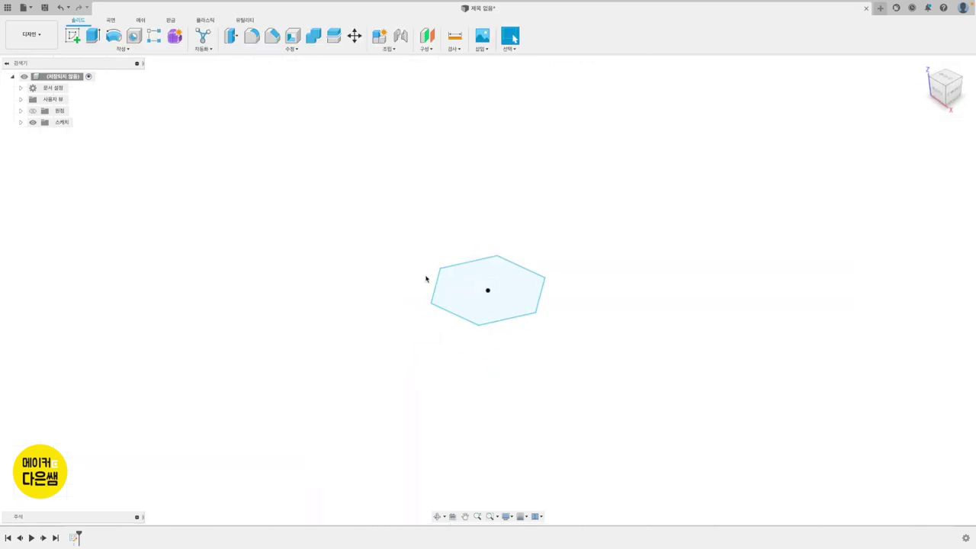
Step: Create a construction plane offset 20 mm above the XY ground plane
{"action": "left_click", "coordinate": [430, 51]}
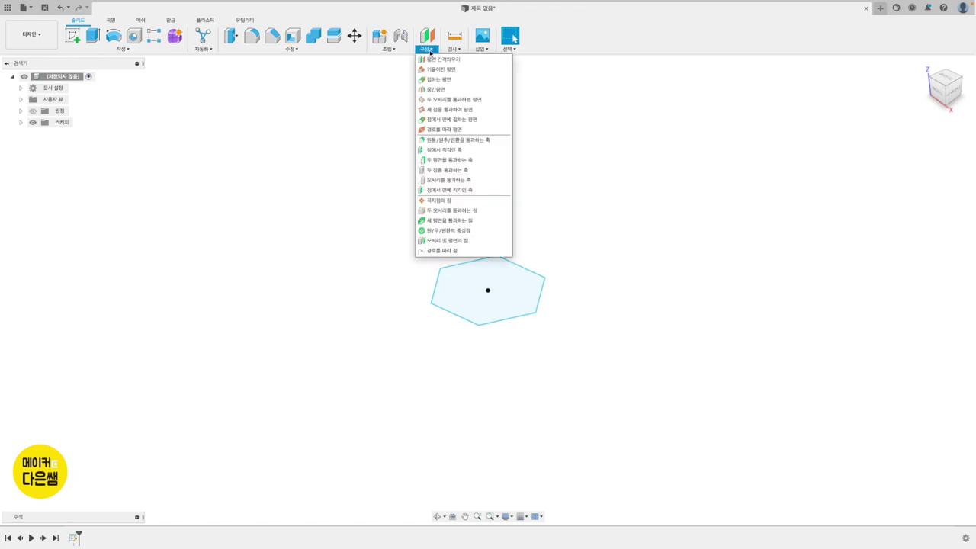
{"action": "left_click", "coordinate": [463, 61]}
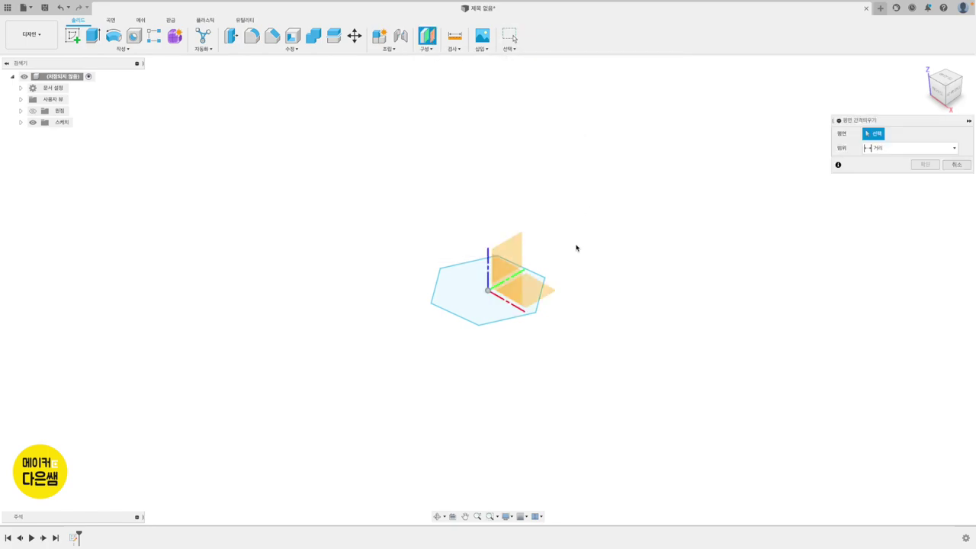
{"action": "left_click", "coordinate": [545, 288]}
{"action": "left_click_drag", "start_coordinate": [545, 288], "coordinate": [543, 245]}
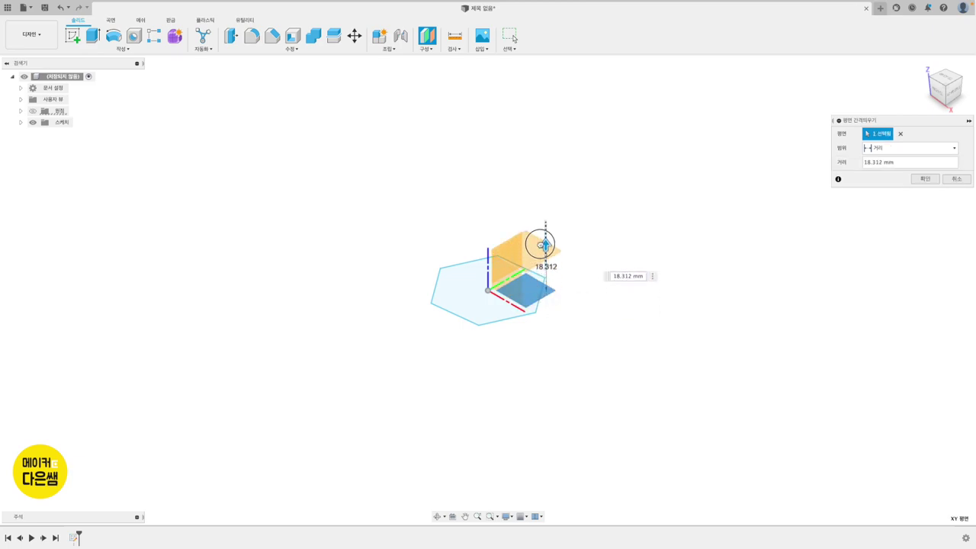
{"action": "type", "text": "20"}
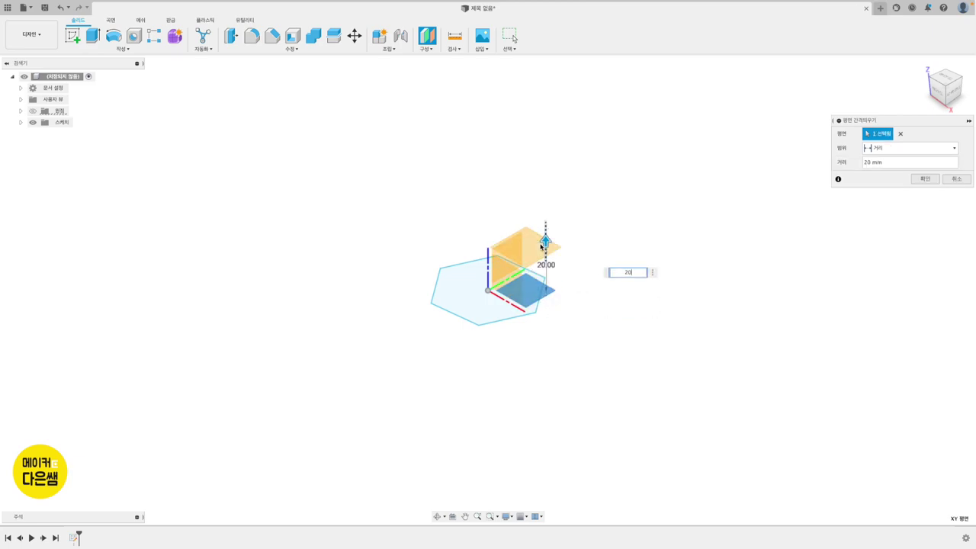
{"action": "key", "text": "Return"}
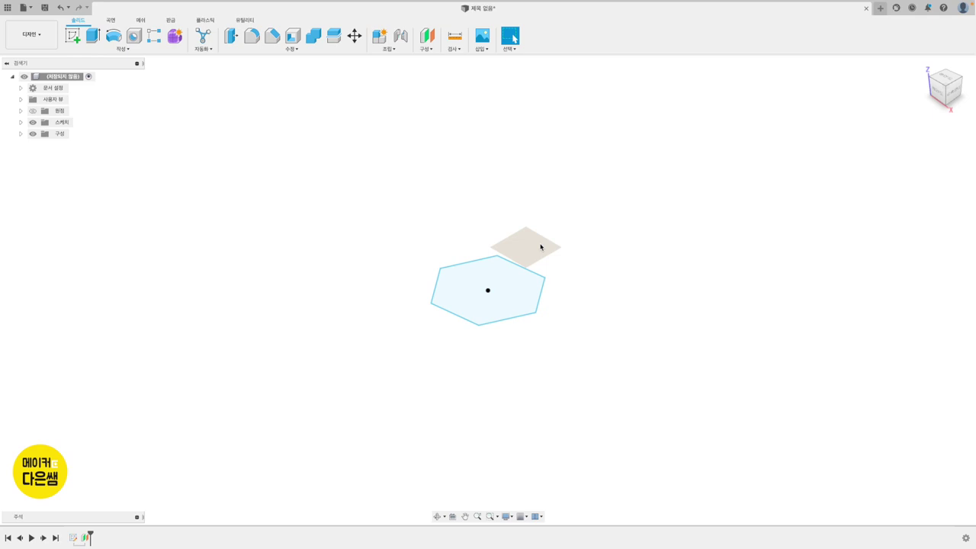
{"action": "left_click", "coordinate": [72, 35]}
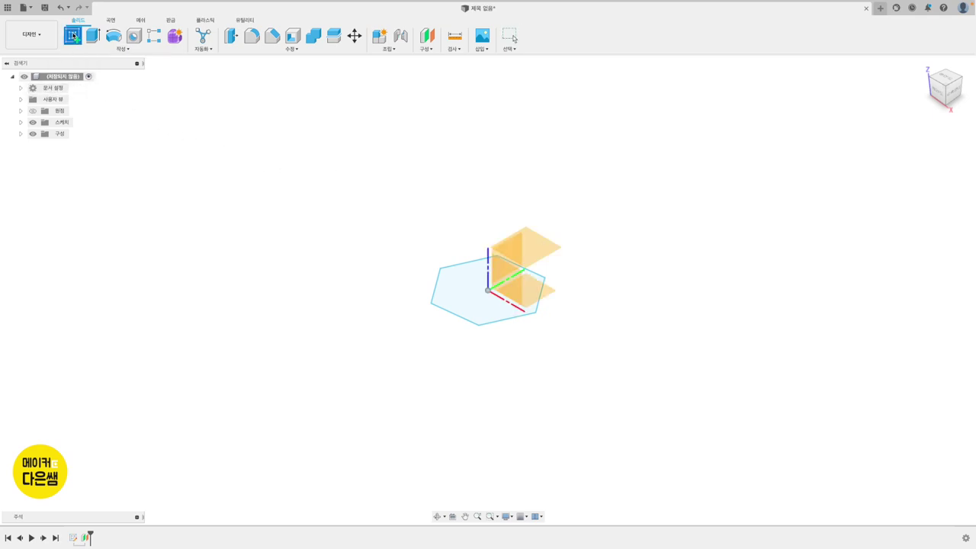
Step: On the 20 mm offset plane, sketch a centred 35 × 35 mm square and finish the sketch
{"action": "left_click", "coordinate": [527, 242]}
{"action": "left_click", "coordinate": [143, 49]}
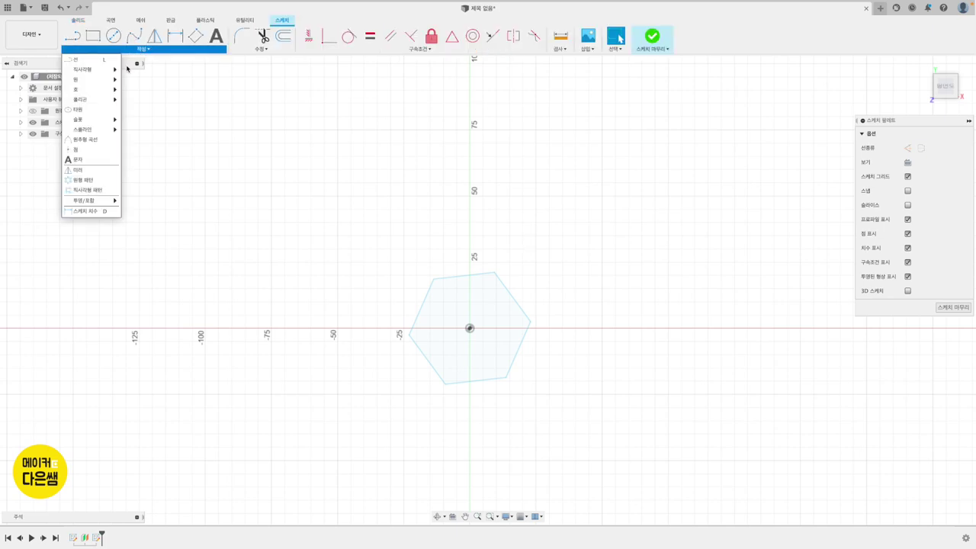
{"action": "mouse_move", "coordinate": [84, 69]}
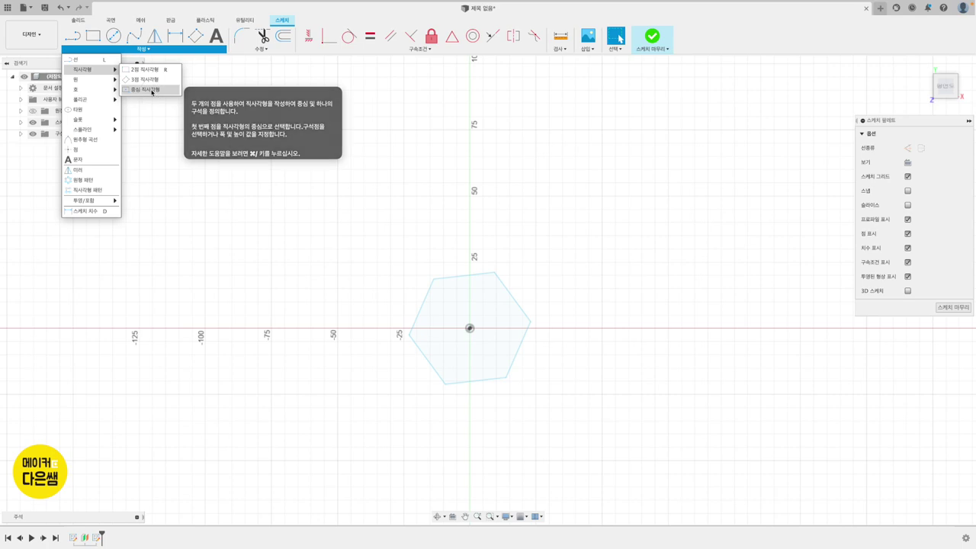
{"action": "left_click", "coordinate": [152, 91]}
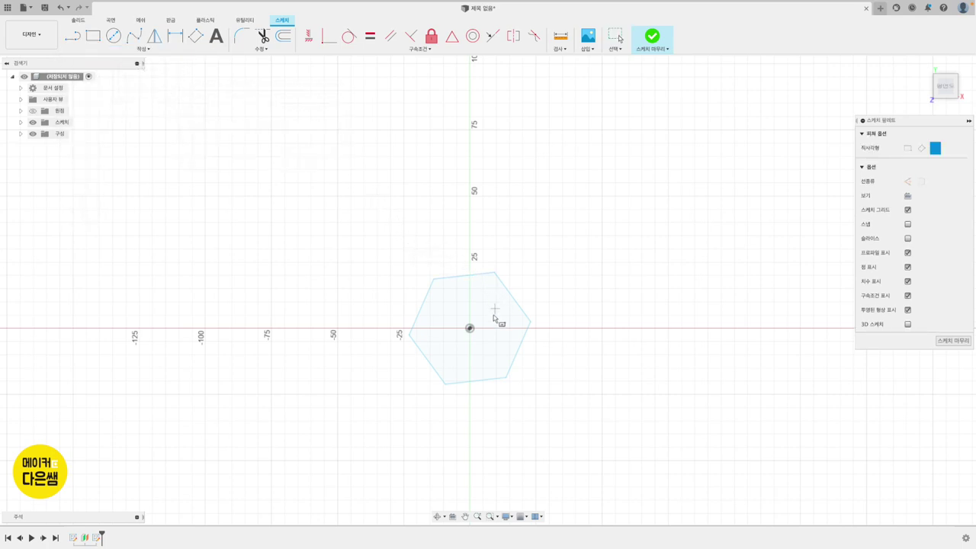
{"action": "left_click", "coordinate": [469, 329]}
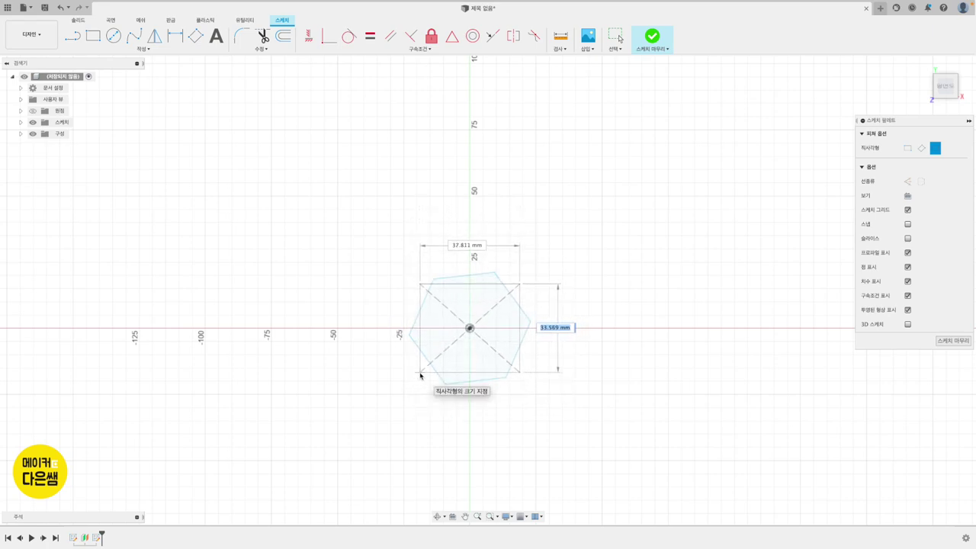
{"action": "type", "text": "35"}
{"action": "key", "text": "Tab"}
{"action": "type", "text": "35"}
{"action": "key", "text": "Tab"}
{"action": "key", "text": "Return"}
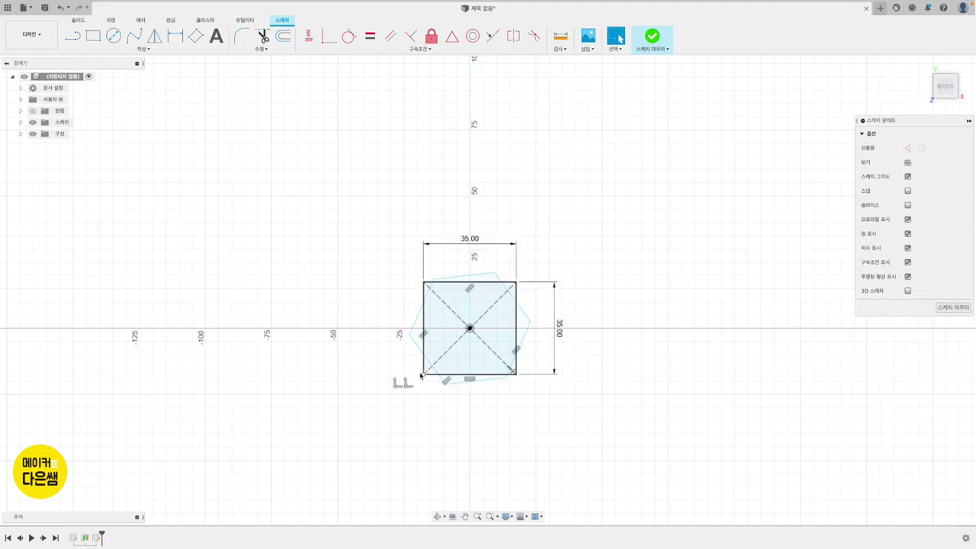
{"action": "key", "text": "Escape"}
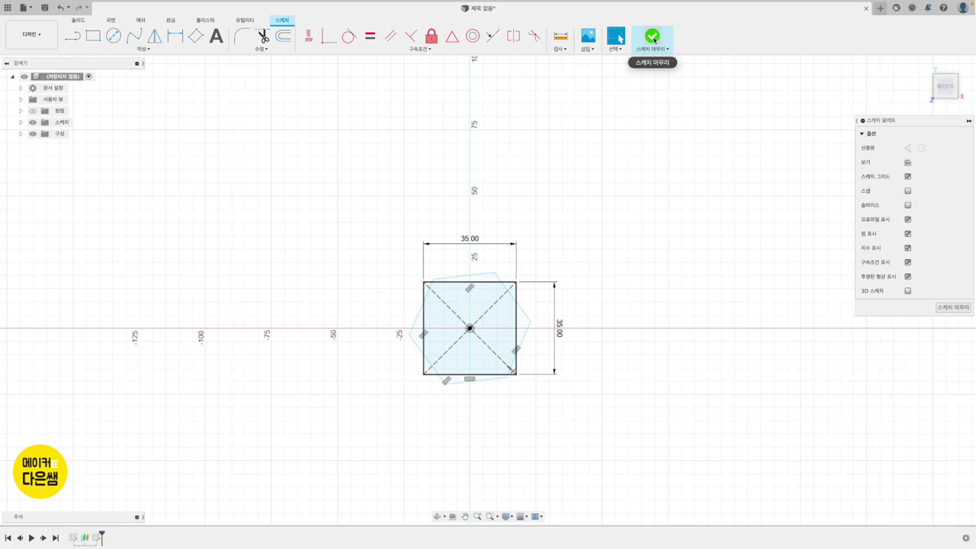
{"action": "left_click", "coordinate": [653, 39]}
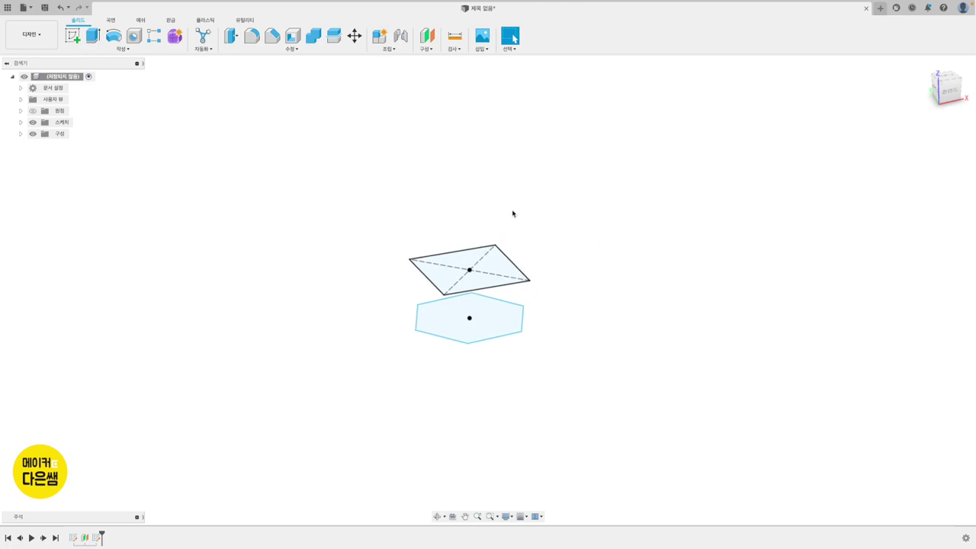
Step: Create a second construction plane offset 25 mm above the square sketch
{"action": "left_click", "coordinate": [426, 49]}
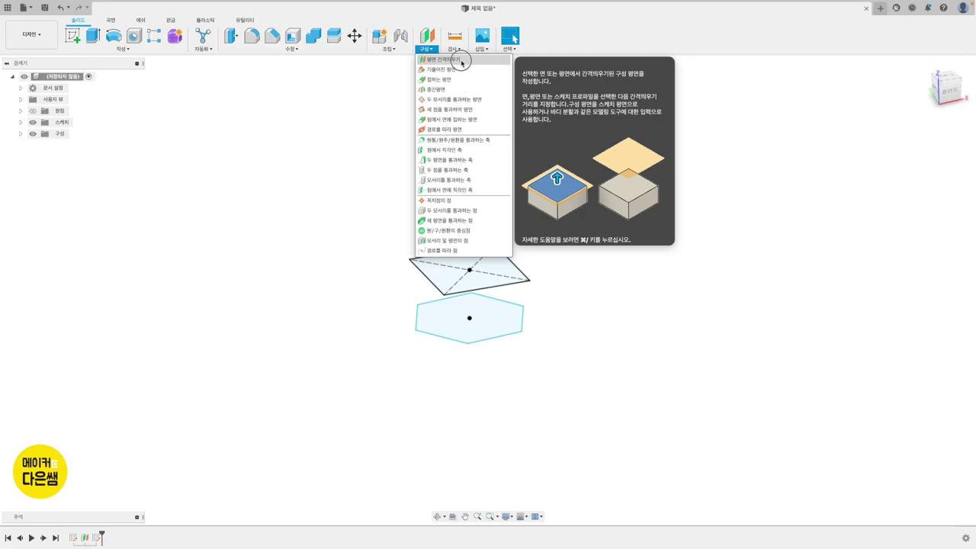
{"action": "left_click", "coordinate": [461, 61]}
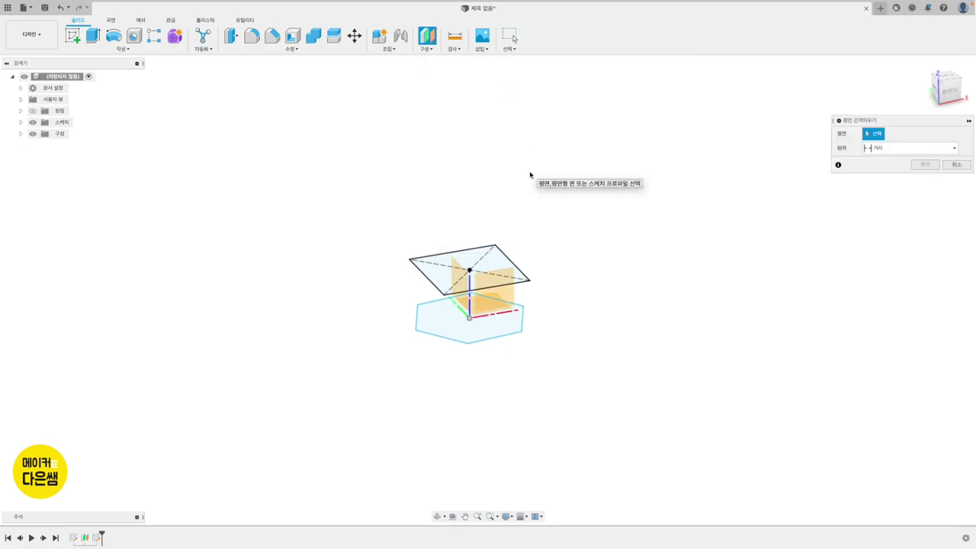
{"action": "left_click", "coordinate": [489, 253]}
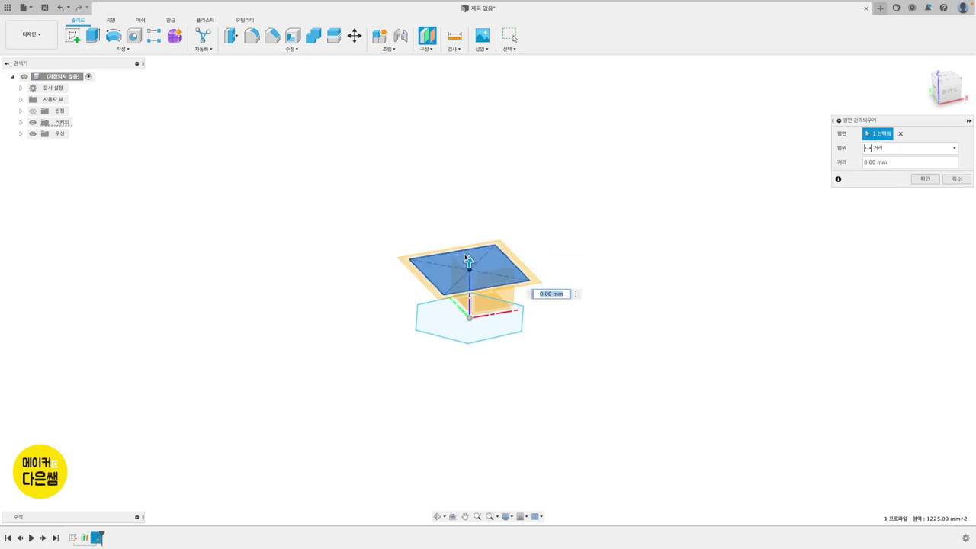
{"action": "left_click_drag", "start_coordinate": [468, 262], "coordinate": [468, 222]}
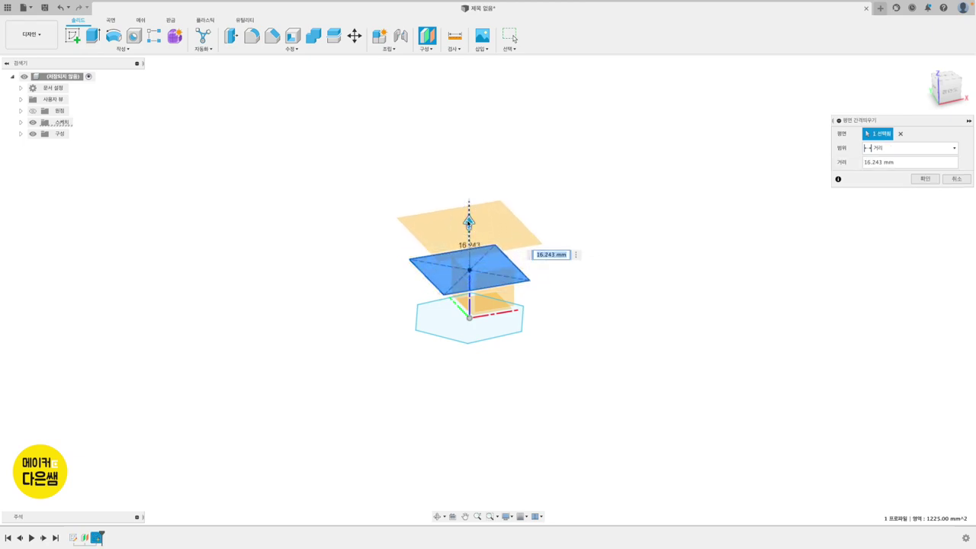
{"action": "type", "text": "25"}
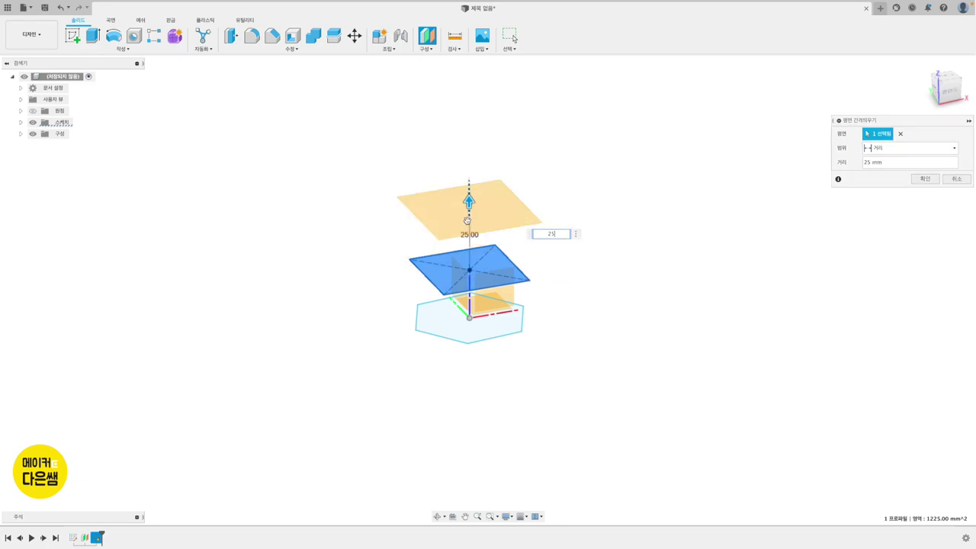
{"action": "key", "text": "Return"}
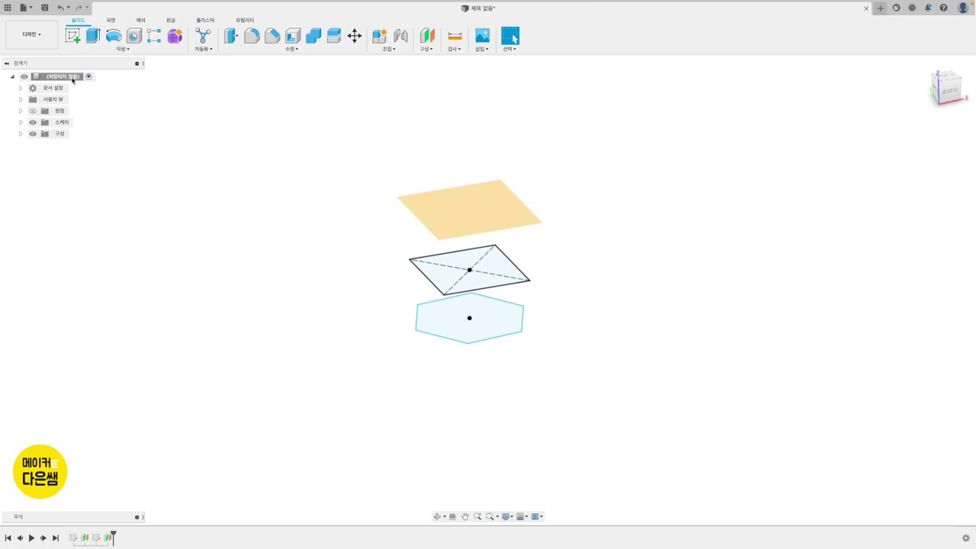
{"action": "left_click", "coordinate": [73, 35]}
Step: Sketch on the 25 mm offset plane and hide the hexagon and square sketches
{"action": "left_click", "coordinate": [459, 206]}
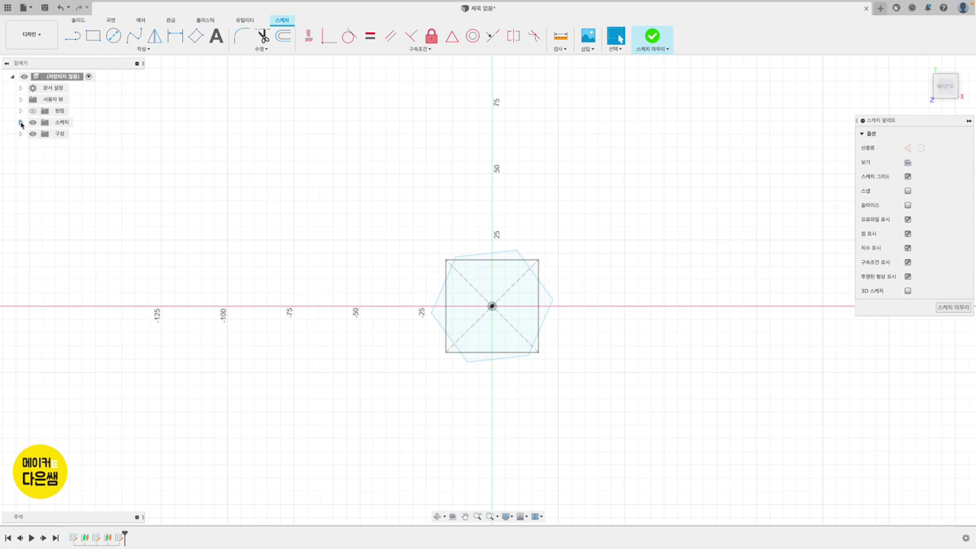
{"action": "left_click", "coordinate": [21, 123]}
{"action": "left_click", "coordinate": [41, 133]}
{"action": "left_click", "coordinate": [41, 146]}
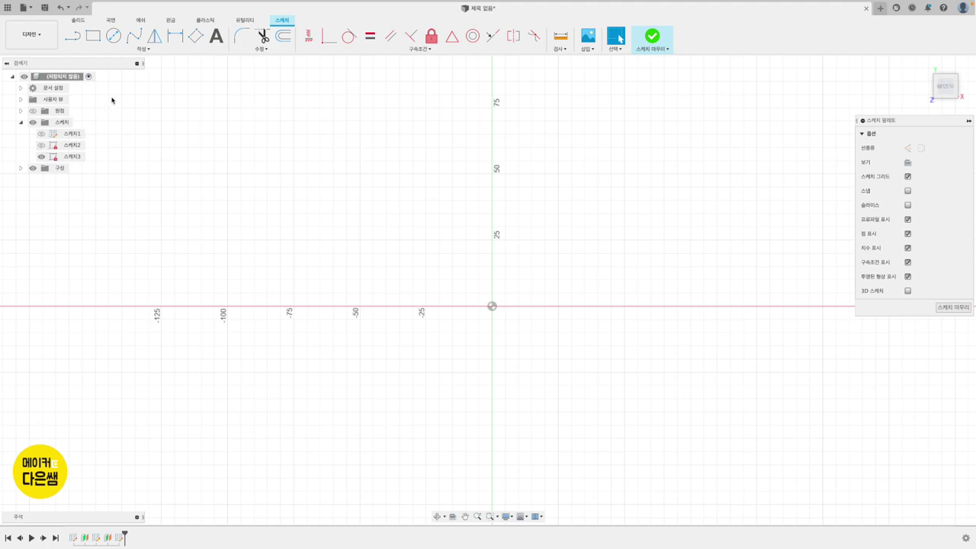
Step: Draw a circumscribed hexagon of radius 25 centred on the origin and finish the sketch
{"action": "left_click", "coordinate": [148, 51]}
{"action": "mouse_move", "coordinate": [91, 99]}
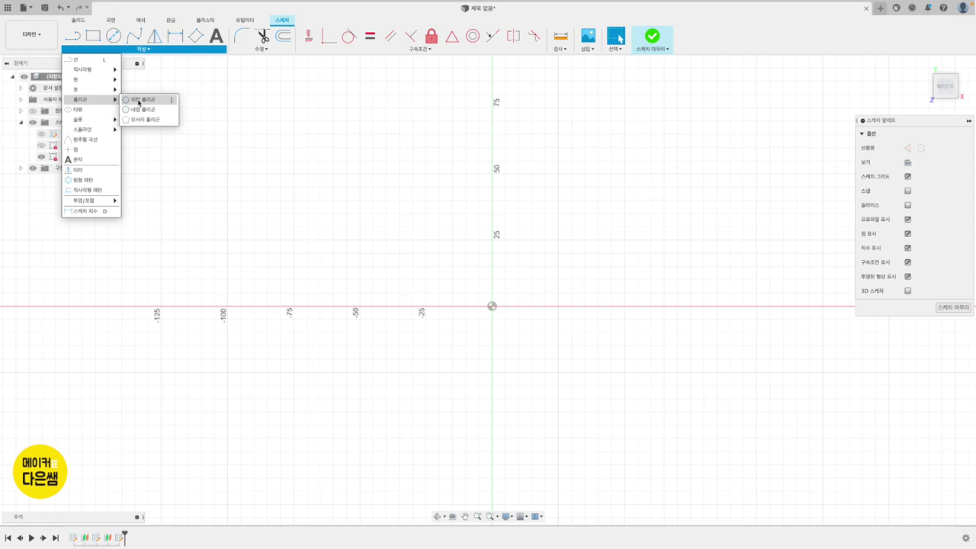
{"action": "left_click", "coordinate": [140, 100]}
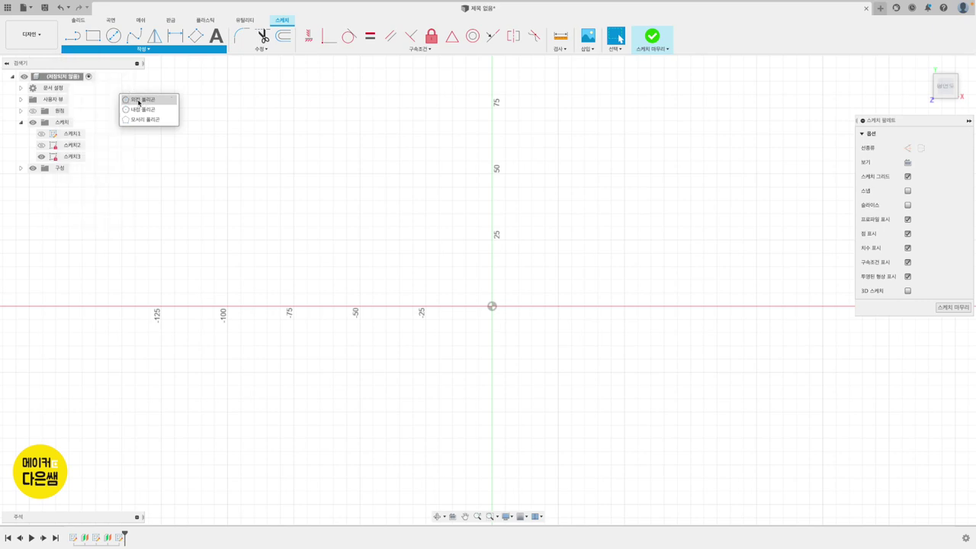
{"action": "left_click", "coordinate": [492, 306]}
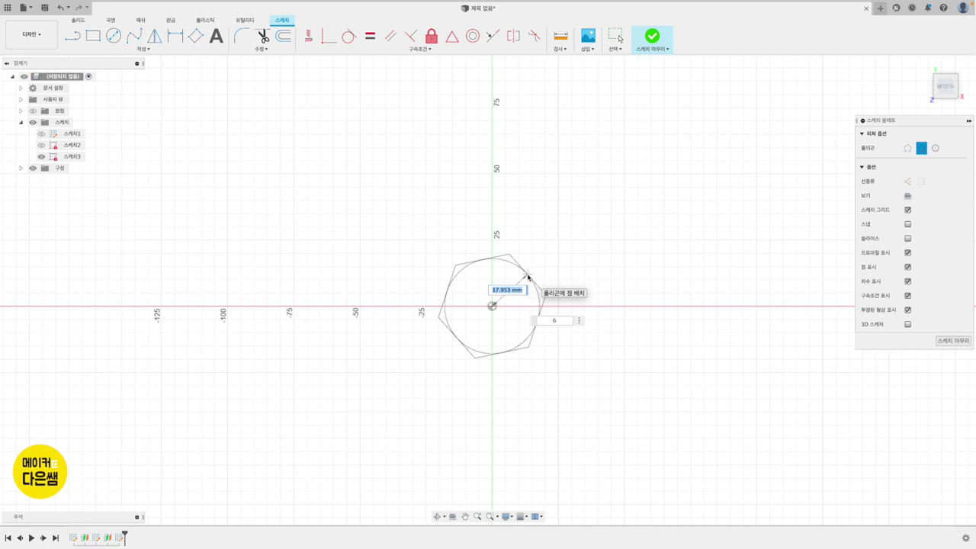
{"action": "type", "text": "25"}
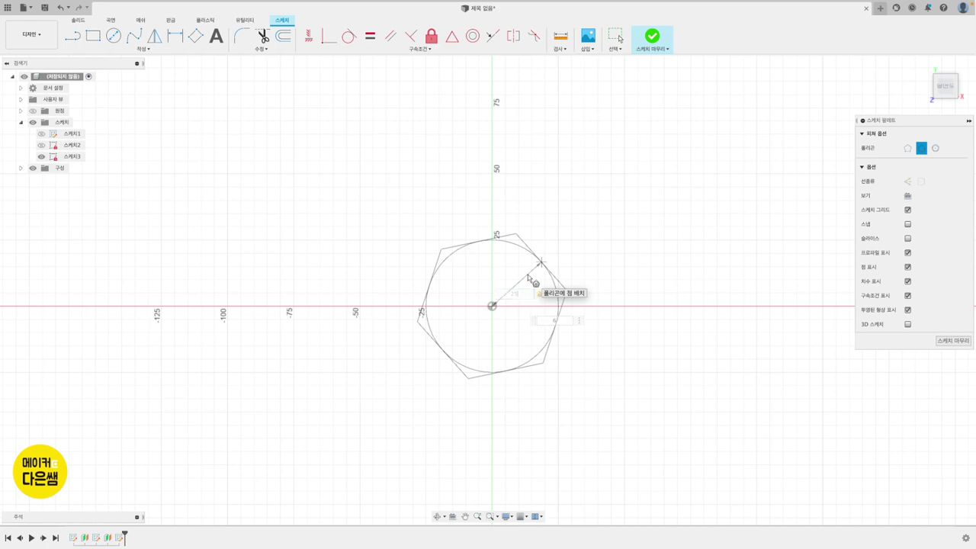
{"action": "key", "text": "Return"}
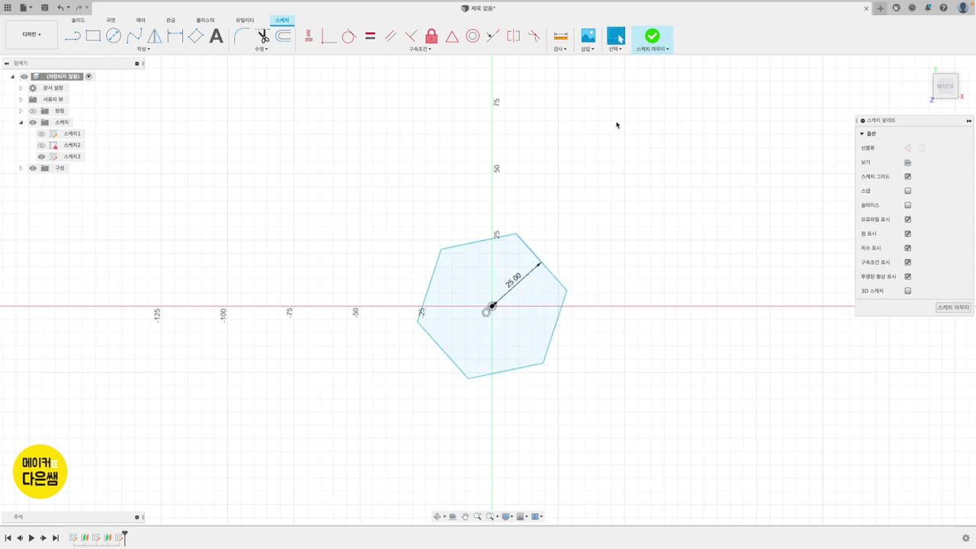
{"action": "left_click", "coordinate": [652, 36]}
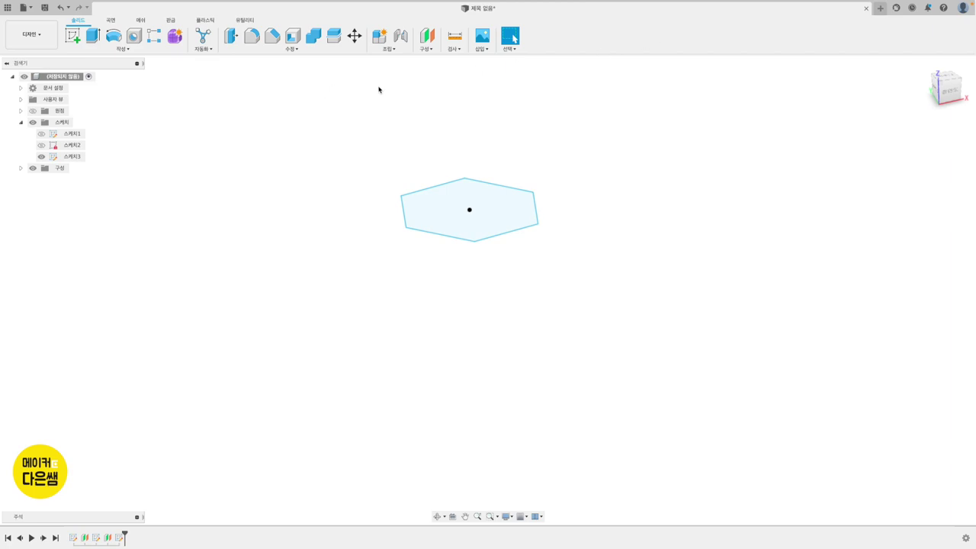
Step: Create an offset plane 30 mm above the 25 mm-radius hexagon
{"action": "left_click", "coordinate": [429, 51]}
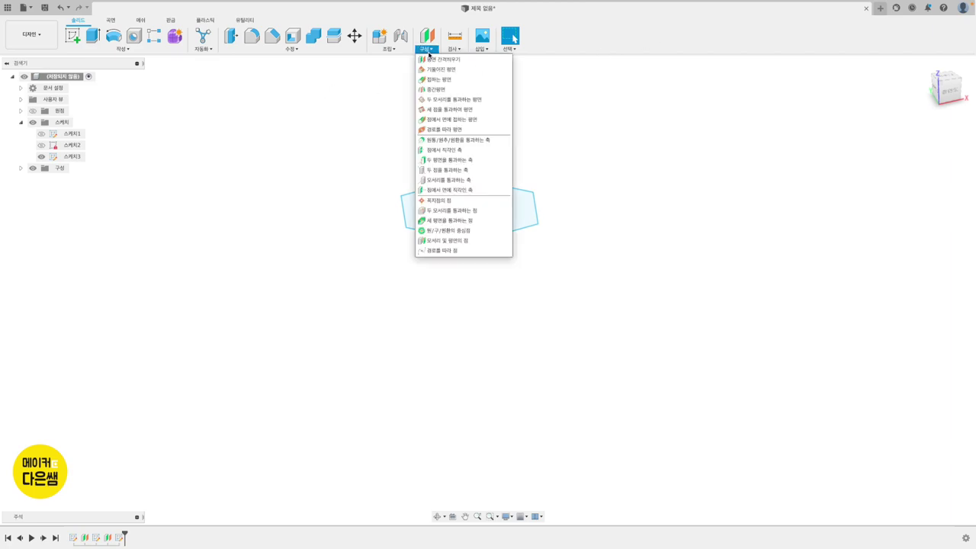
{"action": "left_click", "coordinate": [437, 64]}
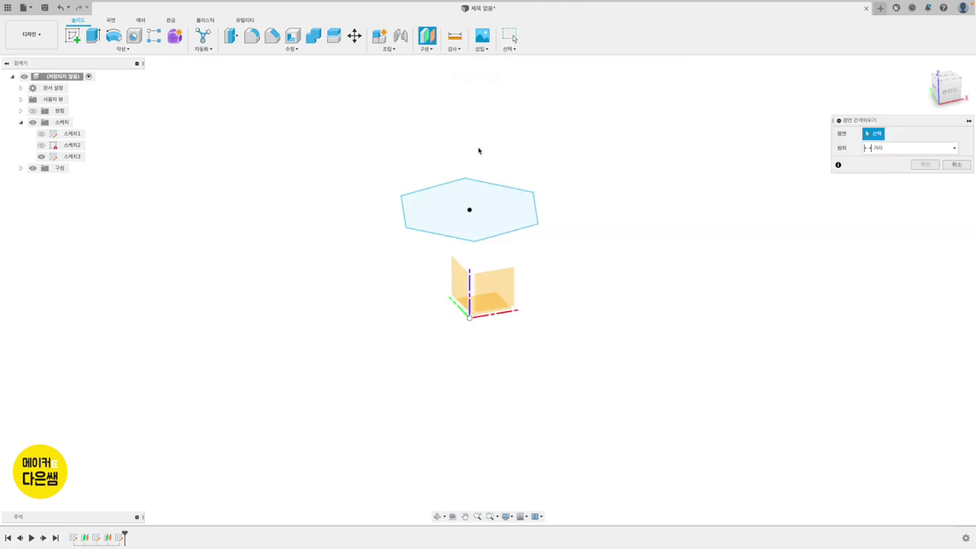
{"action": "left_click", "coordinate": [479, 192]}
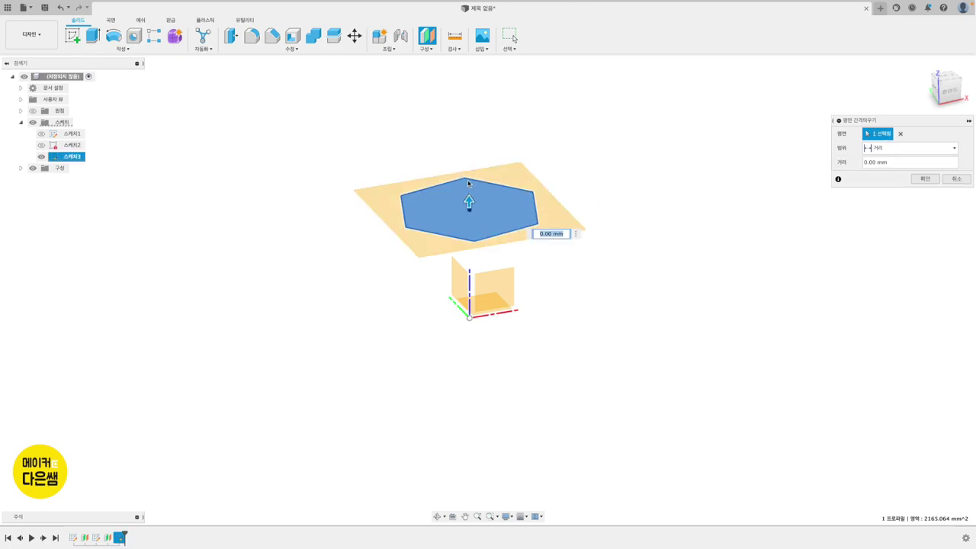
{"action": "left_click_drag", "start_coordinate": [468, 201], "coordinate": [470, 143]}
{"action": "type", "text": "30"}
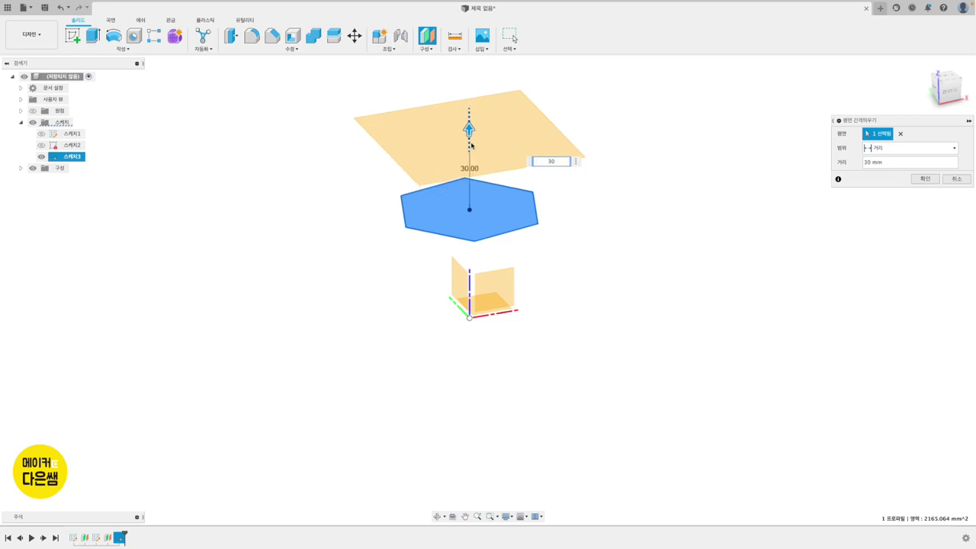
{"action": "key", "text": "Return"}
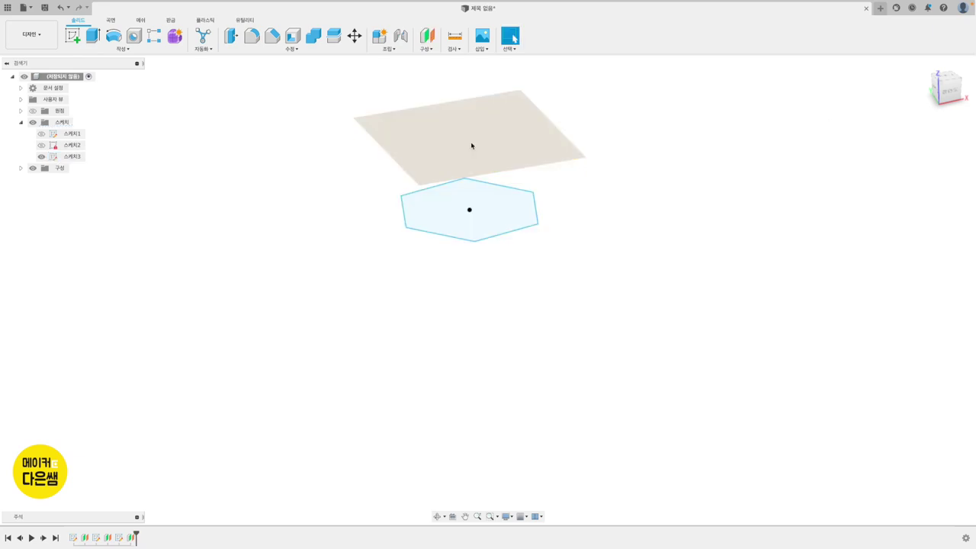
{"action": "left_click", "coordinate": [72, 36]}
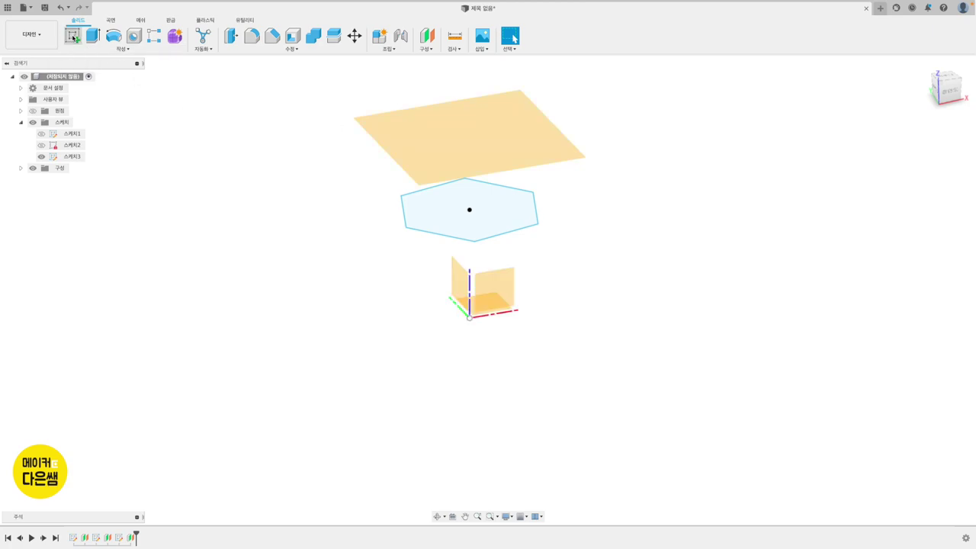
Step: On the 30 mm offset plane, sketch a centred 25 × 25 mm square and finish it
{"action": "left_click", "coordinate": [443, 155]}
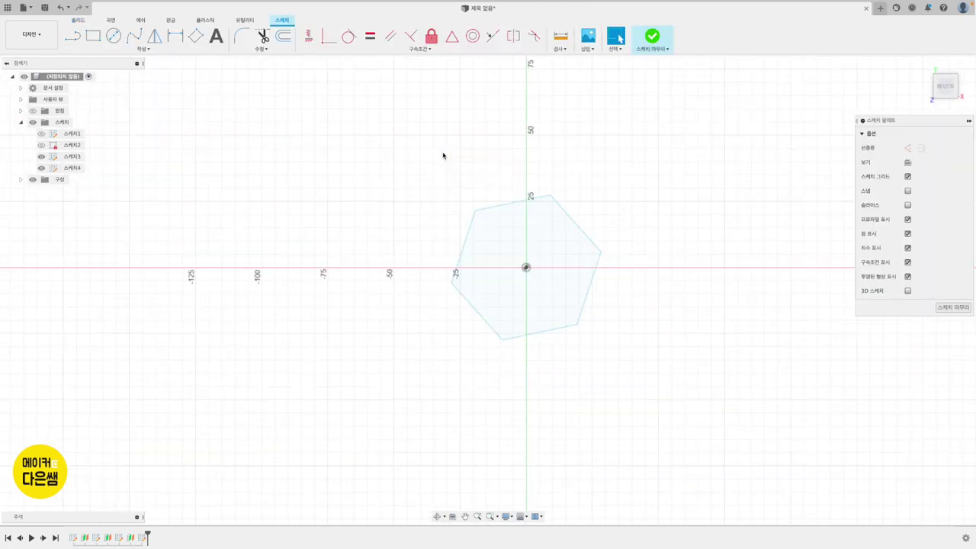
{"action": "left_click", "coordinate": [140, 49]}
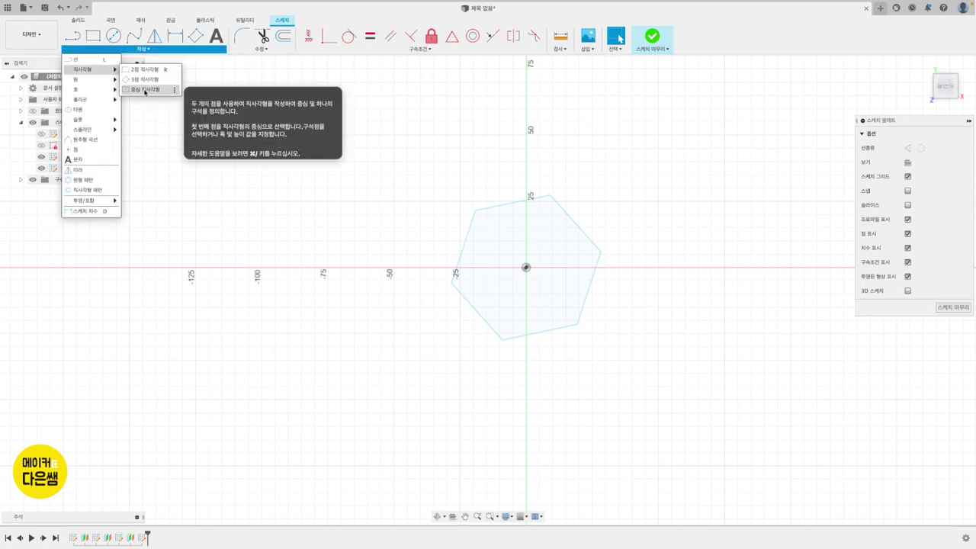
{"action": "left_click", "coordinate": [145, 92]}
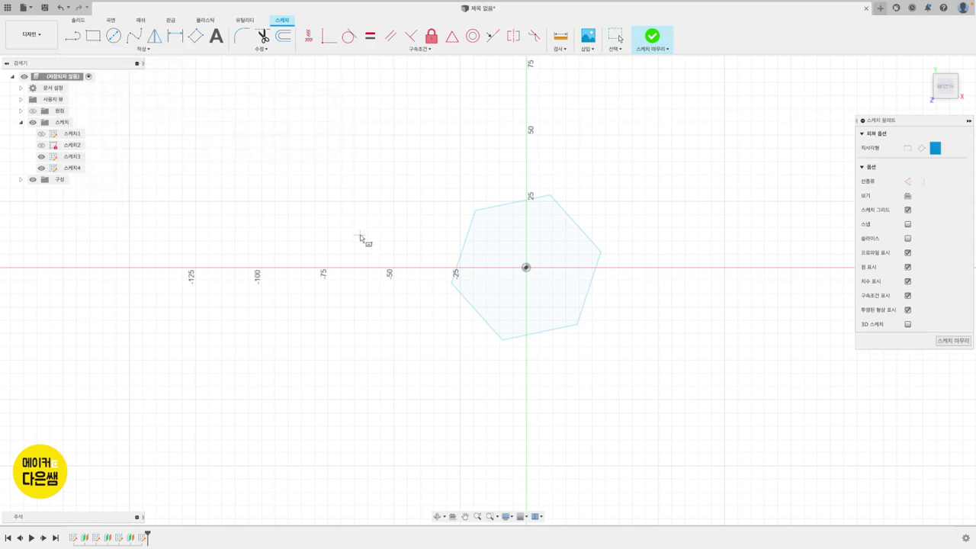
{"action": "left_click", "coordinate": [526, 268]}
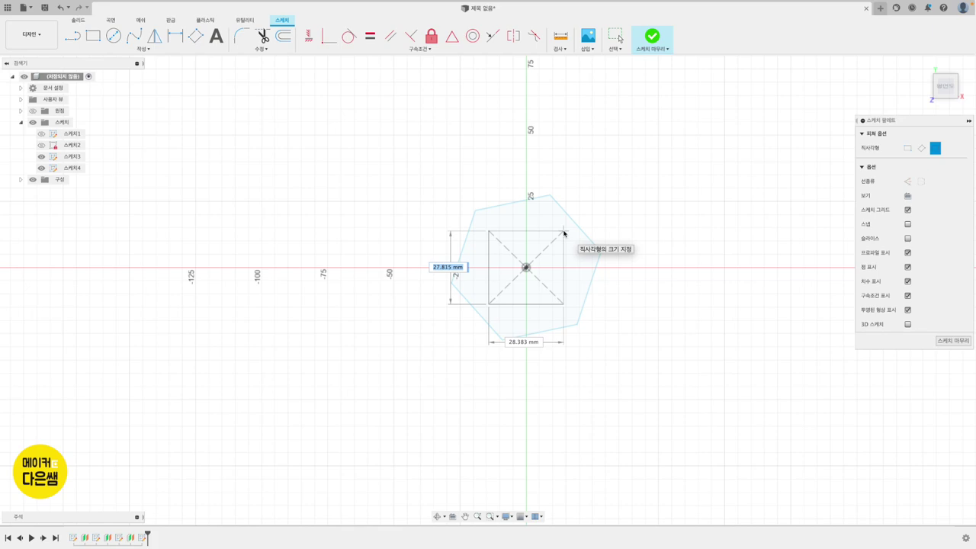
{"action": "type", "text": "25"}
{"action": "key", "text": "Tab"}
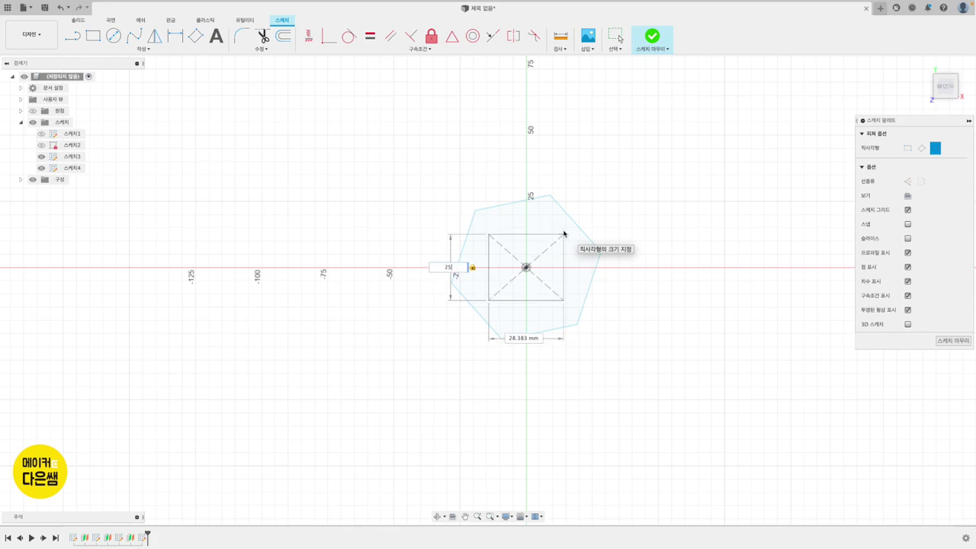
{"action": "type", "text": "25"}
{"action": "key", "text": "Tab"}
{"action": "key", "text": "Return"}
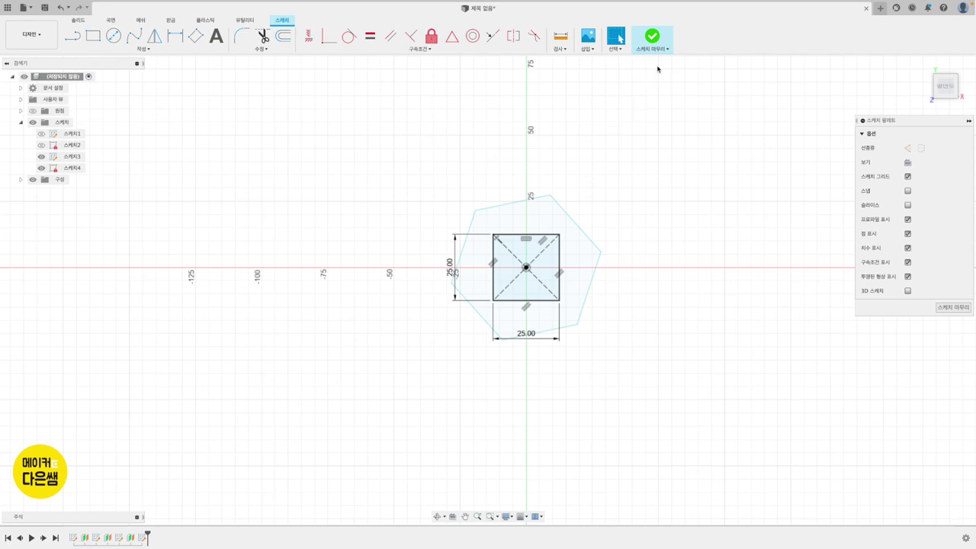
{"action": "left_click", "coordinate": [652, 37]}
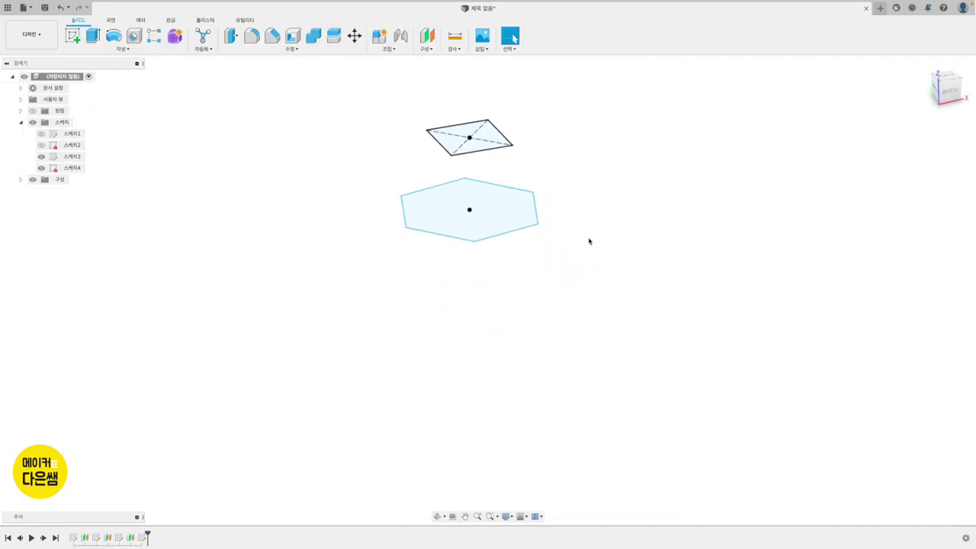
Step: Create a construction plane offset 15 mm above the 25 × 25 mm square
{"action": "left_click", "coordinate": [425, 47]}
{"action": "left_click", "coordinate": [436, 66]}
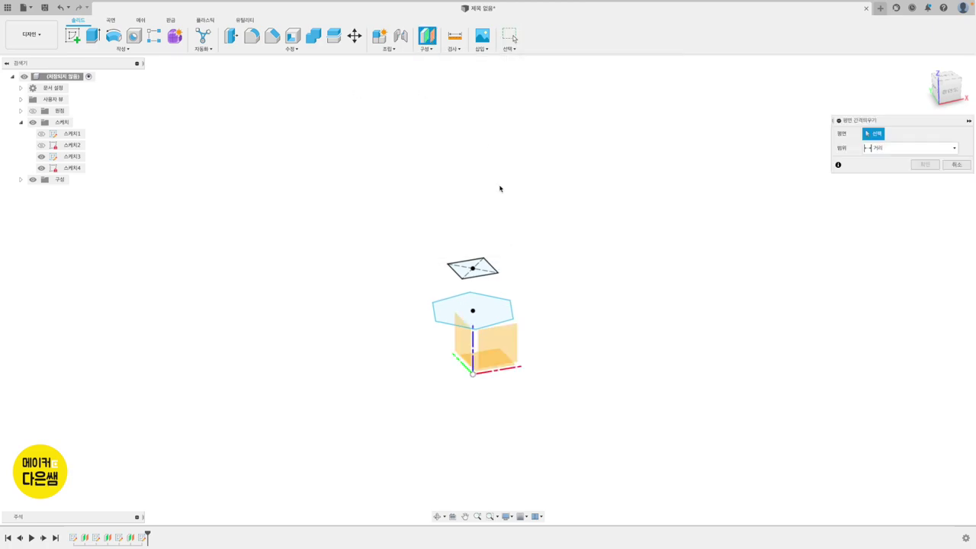
{"action": "left_click", "coordinate": [474, 265]}
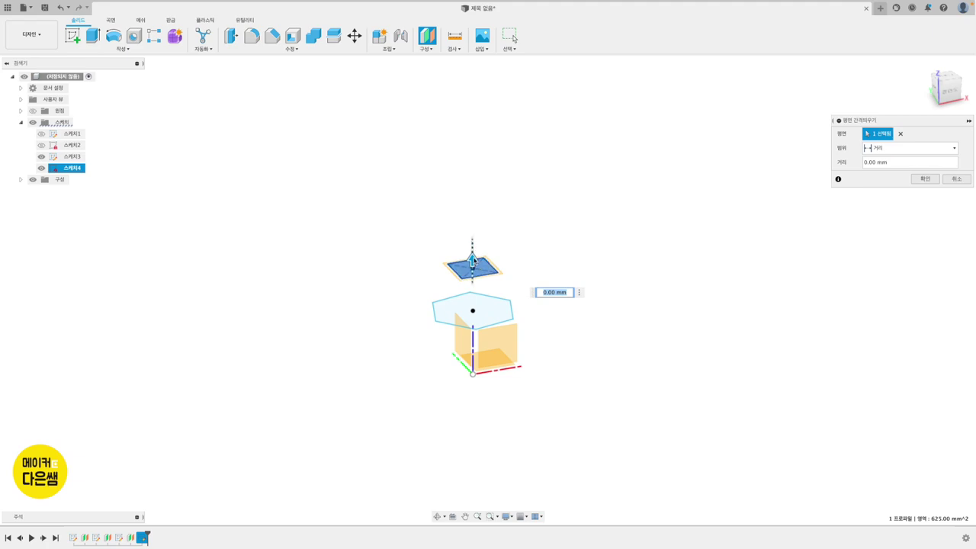
{"action": "type", "text": "1"}
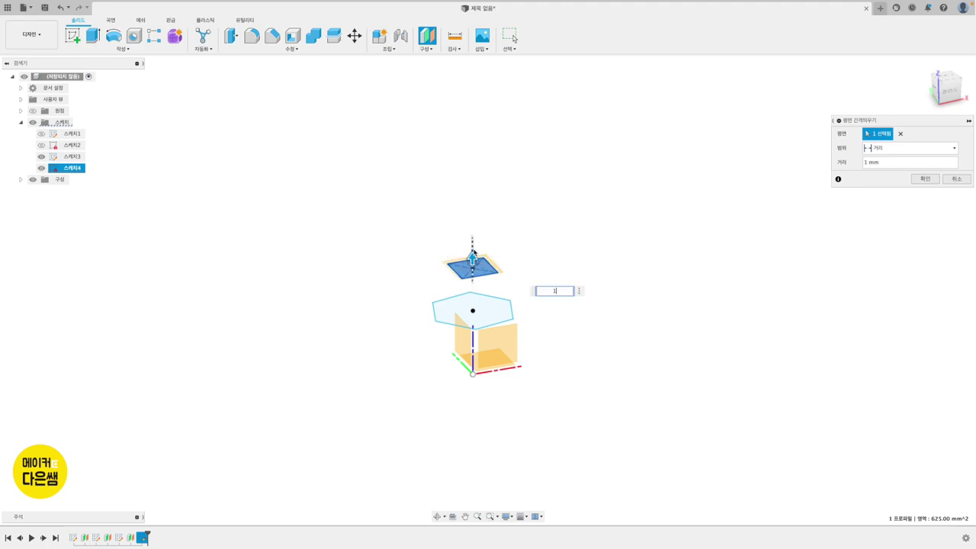
{"action": "type", "text": "5"}
{"action": "key", "text": "Return"}
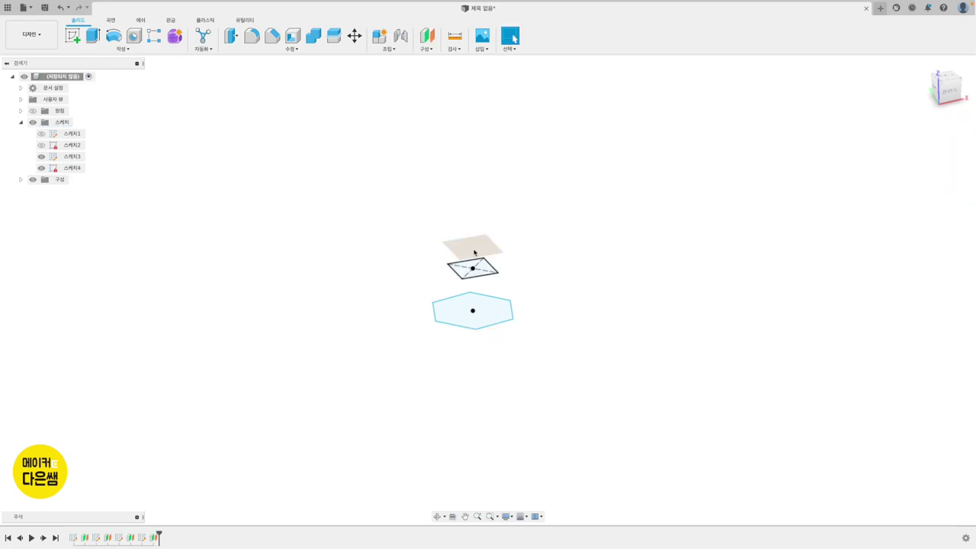
{"action": "left_click", "coordinate": [73, 35]}
Step: Place the sketch on the newest offset plane and hide the earlier hexagon and square sketches
{"action": "left_click", "coordinate": [481, 249]}
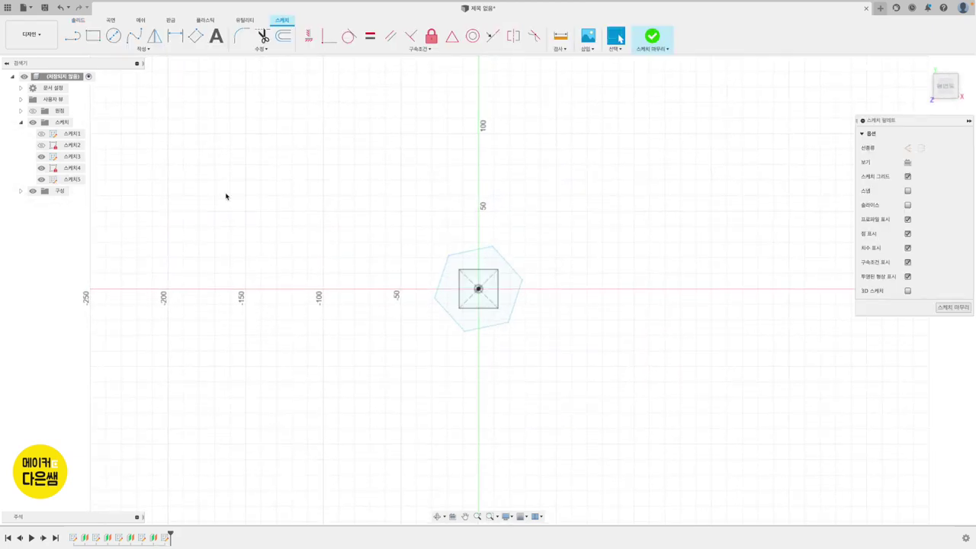
{"action": "left_click", "coordinate": [41, 156]}
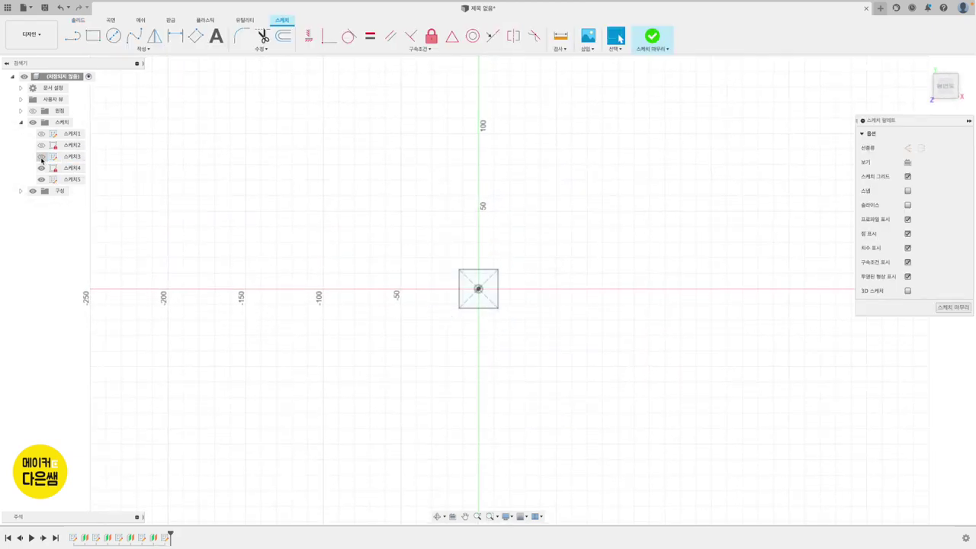
{"action": "left_click", "coordinate": [41, 168]}
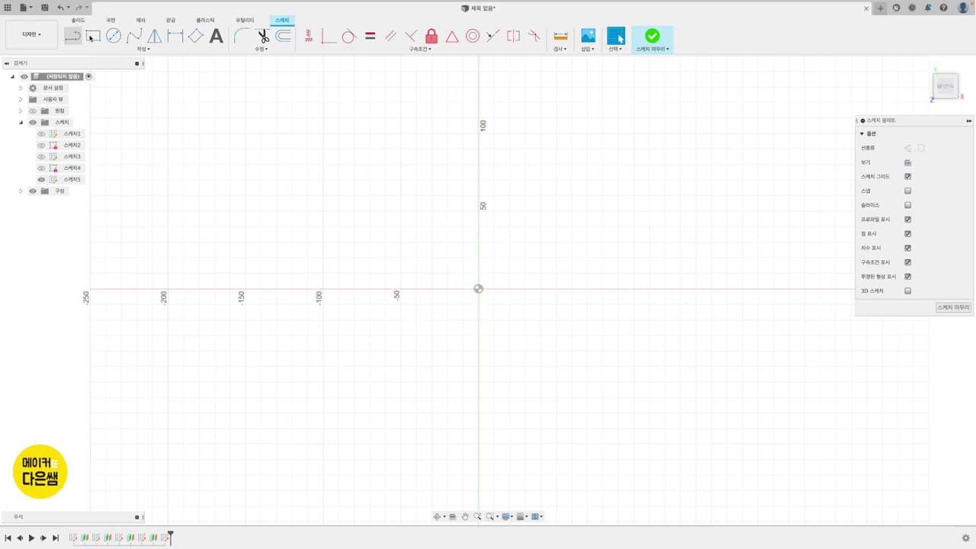
Step: Draw a six-sided circumscribed polygon centred on the sketch origin
{"action": "left_click", "coordinate": [143, 49]}
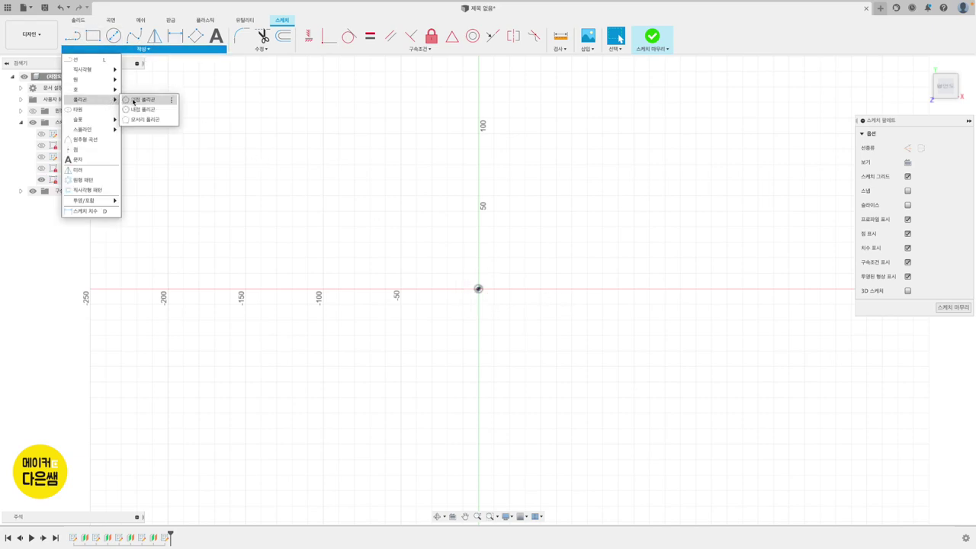
{"action": "left_click", "coordinate": [134, 100]}
{"action": "left_click", "coordinate": [478, 290]}
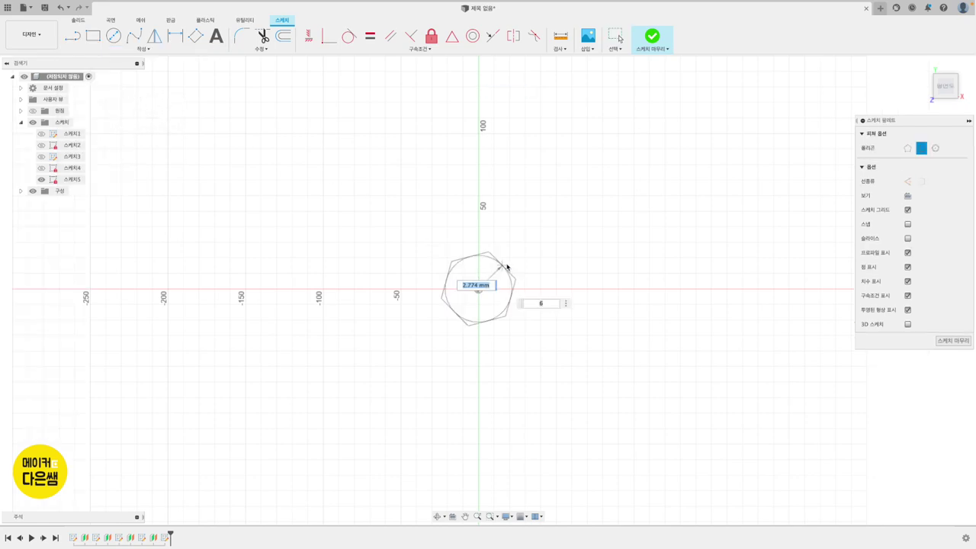
{"action": "key", "text": "Tab"}
{"action": "type", "text": "9"}
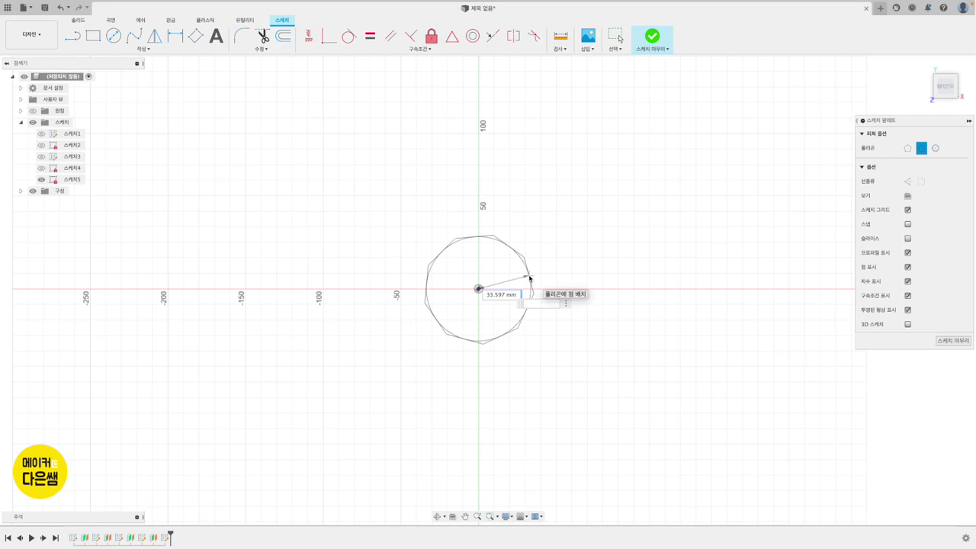
{"action": "type", "text": "6"}
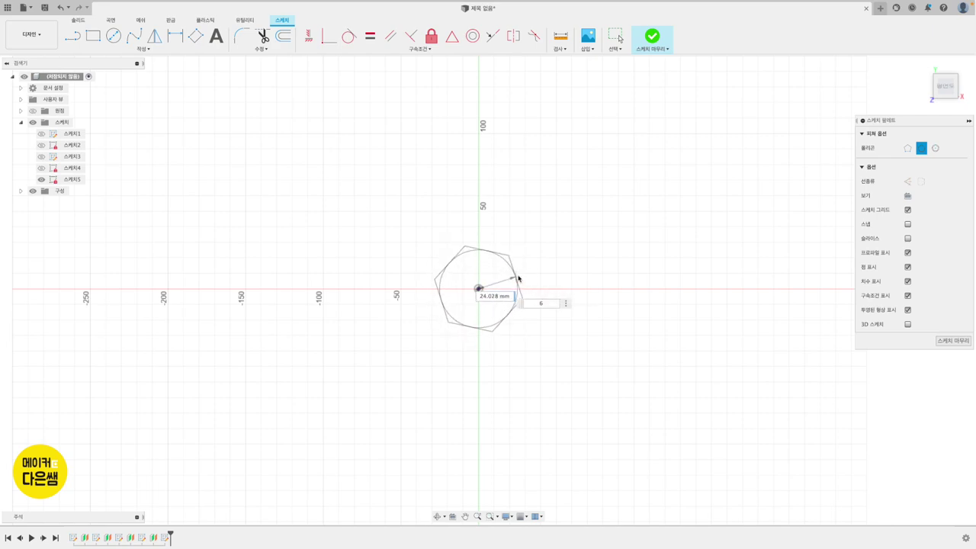
{"action": "key", "text": "Tab"}
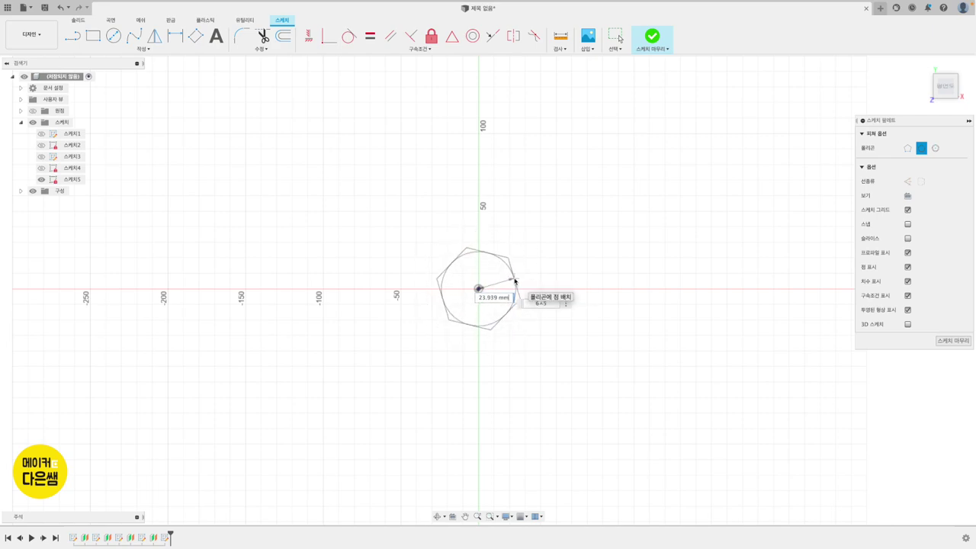
{"action": "scroll", "coordinate": [513, 283], "scroll_direction": "up", "scroll_amount": 3}
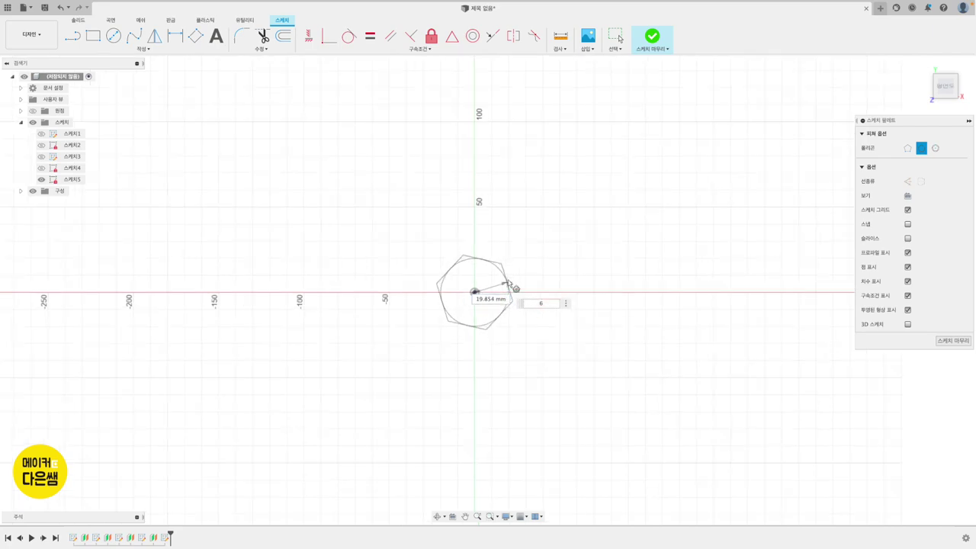
{"action": "left_click", "coordinate": [486, 292]}
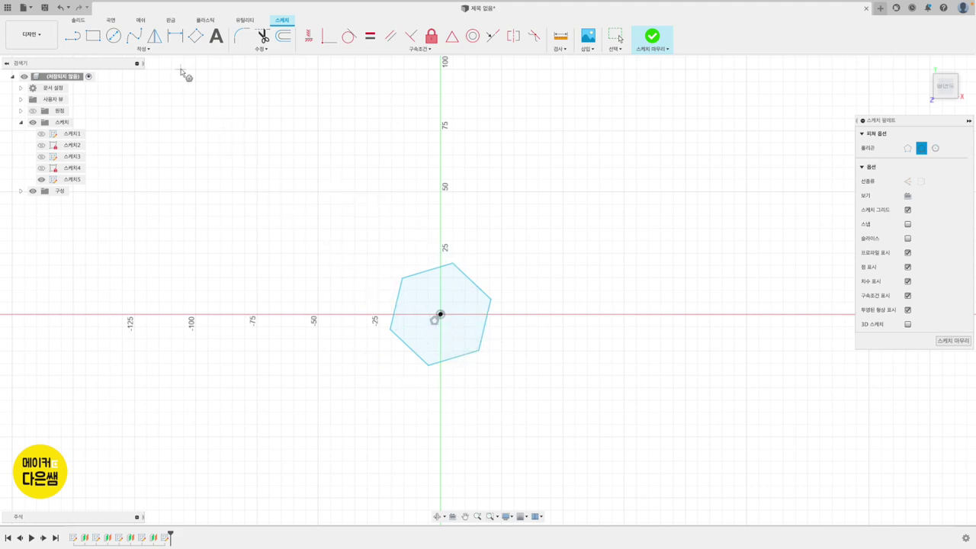
Step: Dimension a hexagon corner 9 mm from the origin and finish the sketch
{"action": "left_click", "coordinate": [175, 36]}
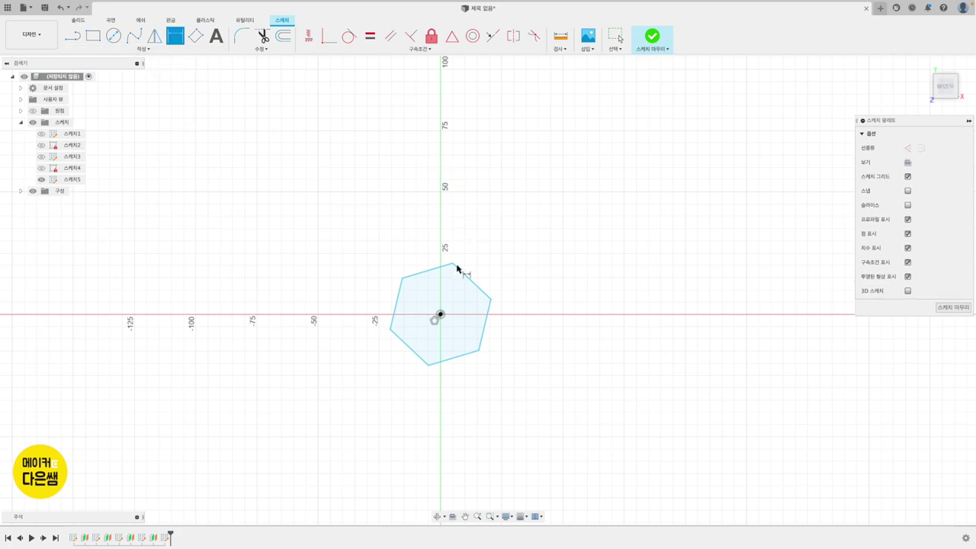
{"action": "left_click", "coordinate": [490, 298]}
{"action": "left_click", "coordinate": [441, 315]}
{"action": "left_click", "coordinate": [510, 389]}
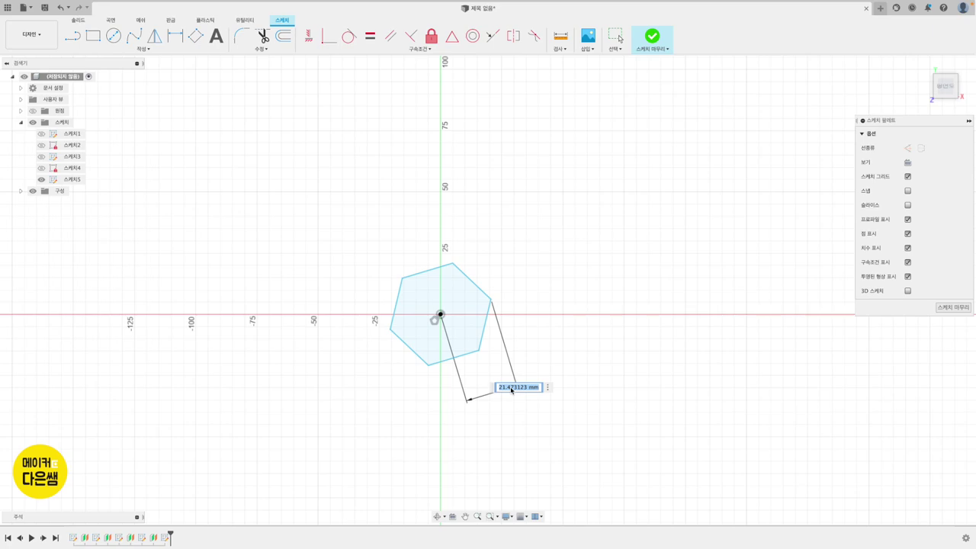
{"action": "type", "text": "9"}
{"action": "key", "text": "Return"}
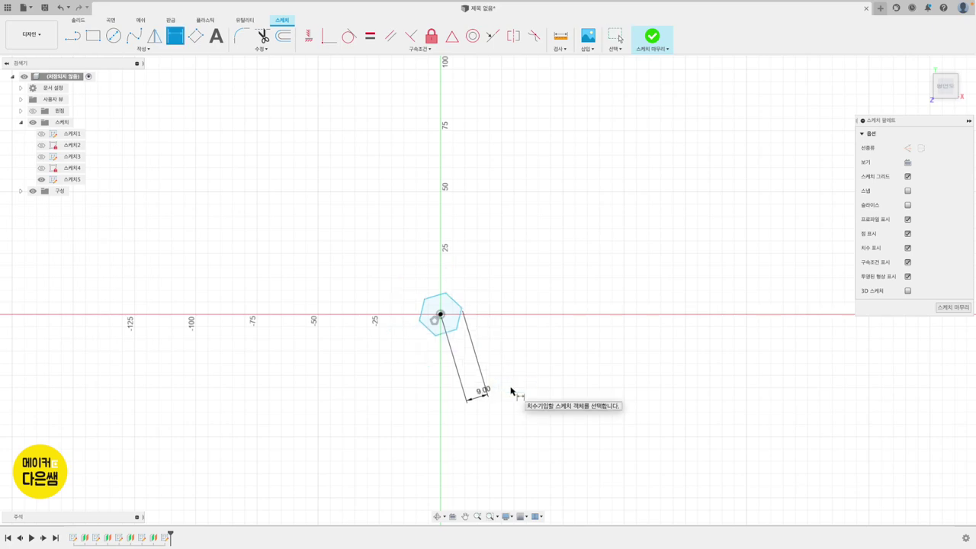
{"action": "left_click", "coordinate": [659, 35]}
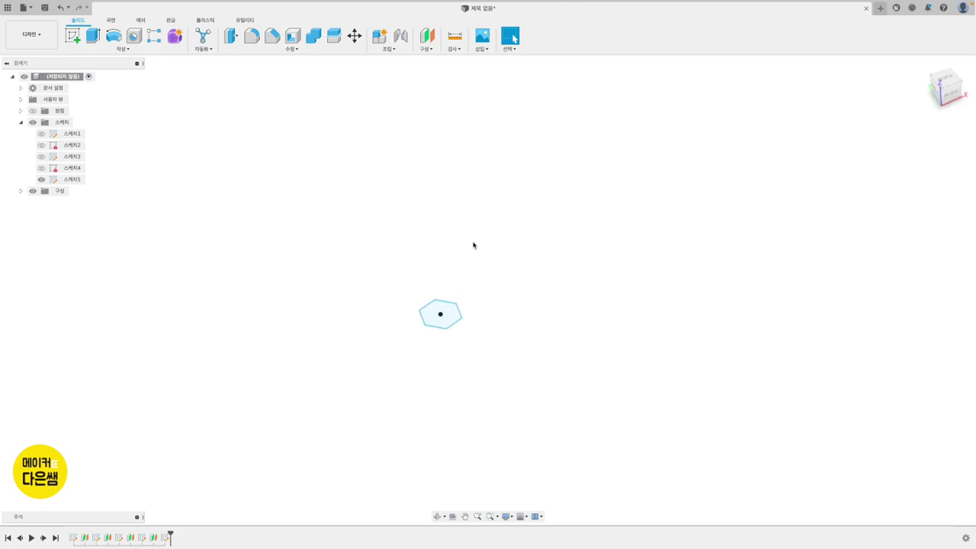
Step: Add an offset construction plane 35 mm above the small hexagon profile
{"action": "left_click", "coordinate": [431, 50]}
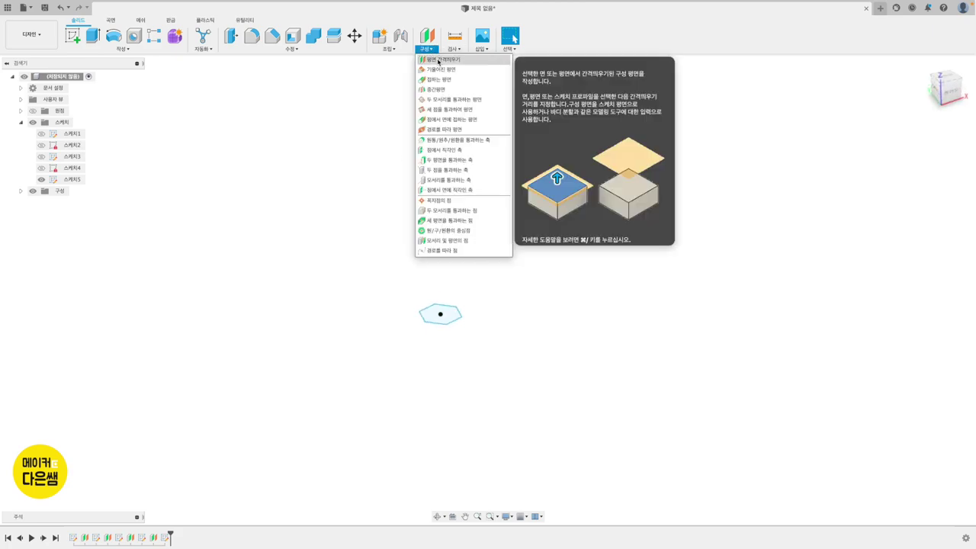
{"action": "left_click", "coordinate": [438, 61]}
{"action": "left_click", "coordinate": [443, 315]}
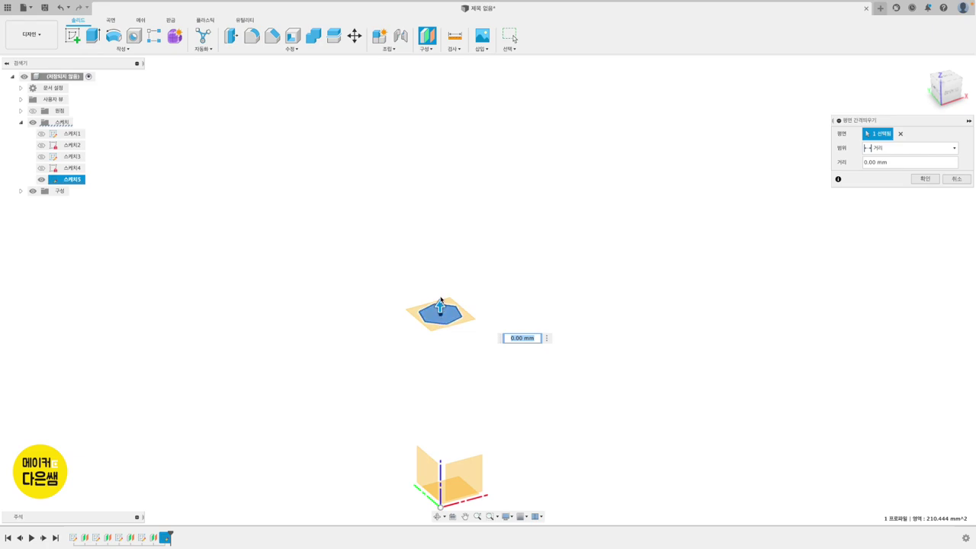
{"action": "type", "text": "3"}
{"action": "key", "text": "Return"}
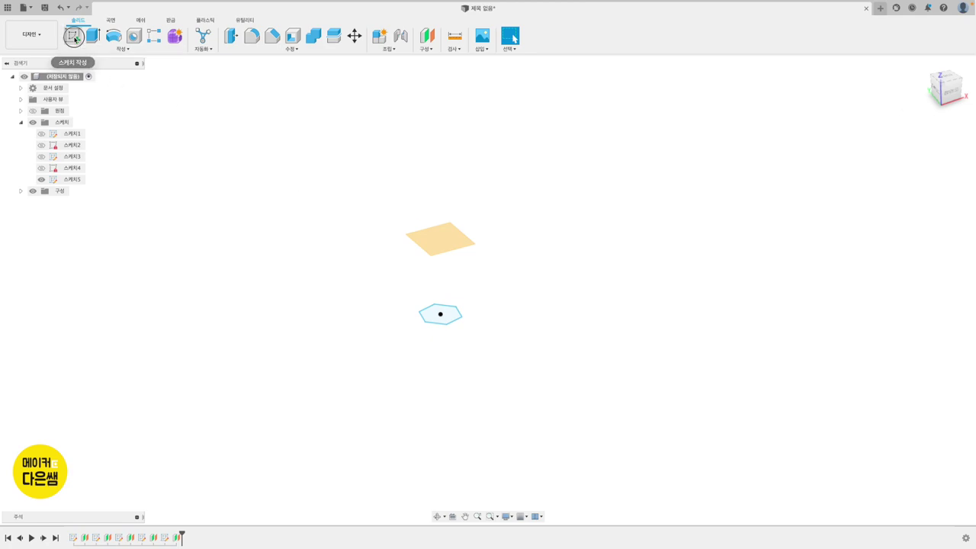
Step: Sketch a hexagon of 15 mm radius centred at the origin on the offset plane, then finish the sketch
{"action": "left_click", "coordinate": [72, 35]}
{"action": "left_click", "coordinate": [445, 245]}
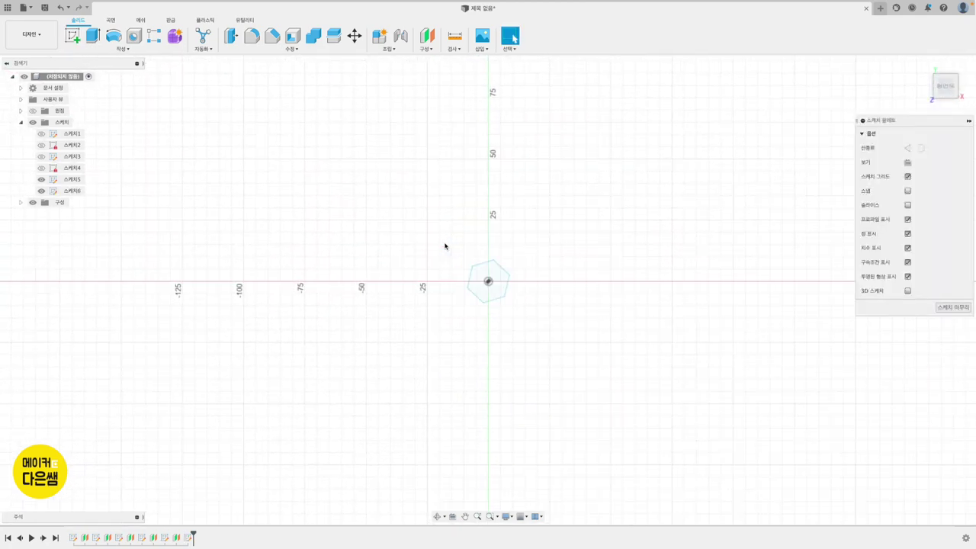
{"action": "left_click", "coordinate": [144, 49]}
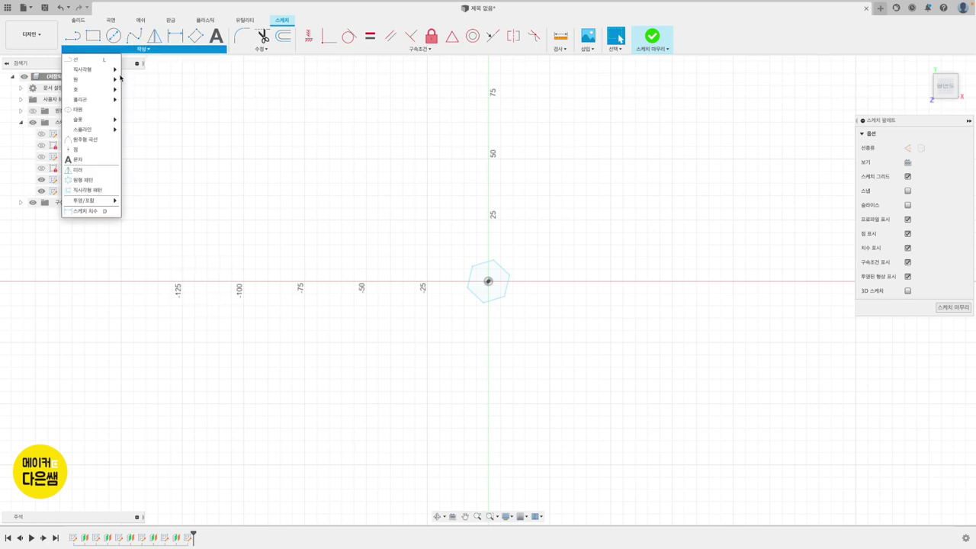
{"action": "mouse_move", "coordinate": [90, 99]}
{"action": "left_click", "coordinate": [140, 99]}
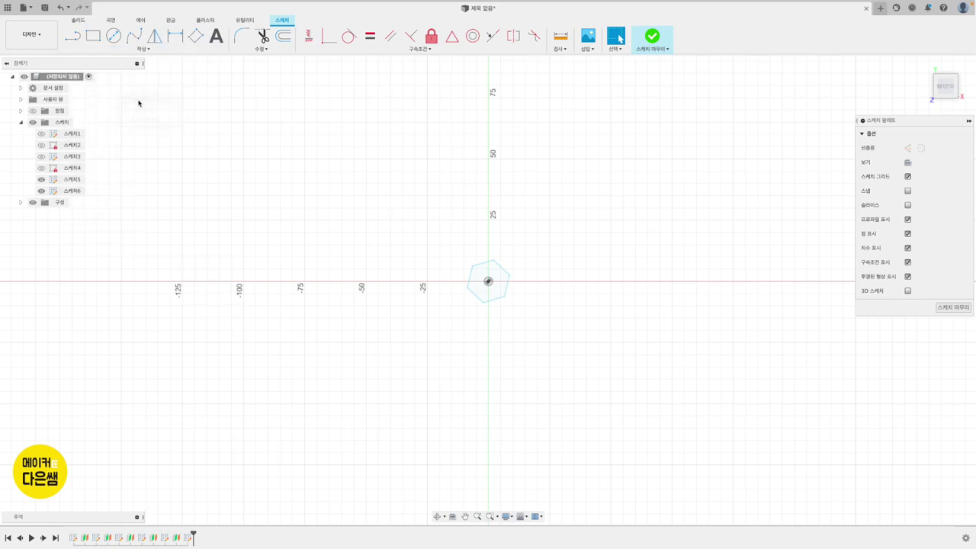
{"action": "left_click", "coordinate": [487, 281]}
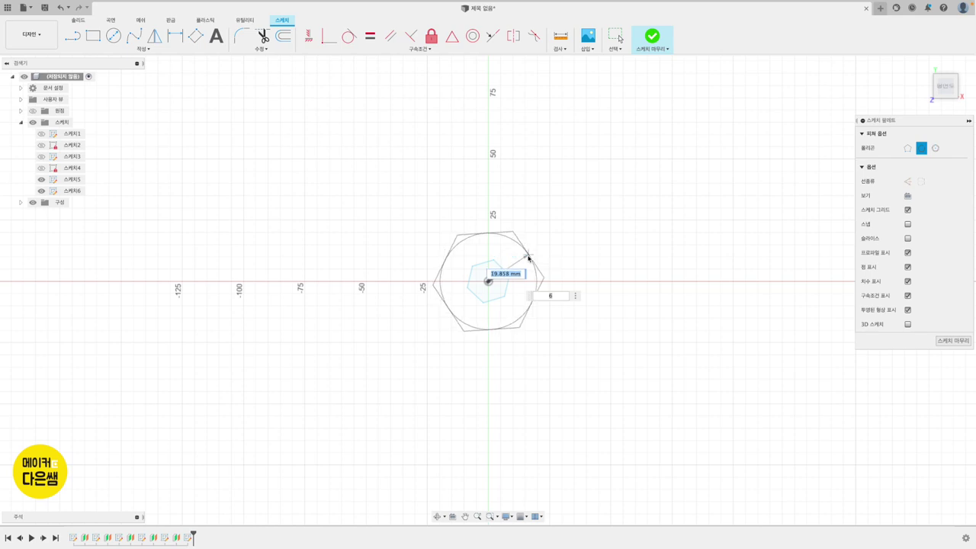
{"action": "type", "text": "15"}
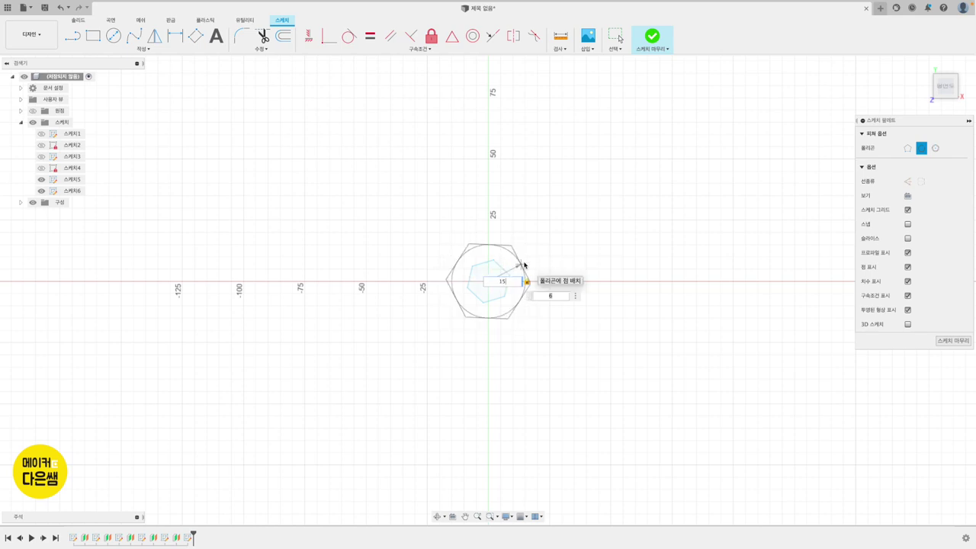
{"action": "key", "text": "Return"}
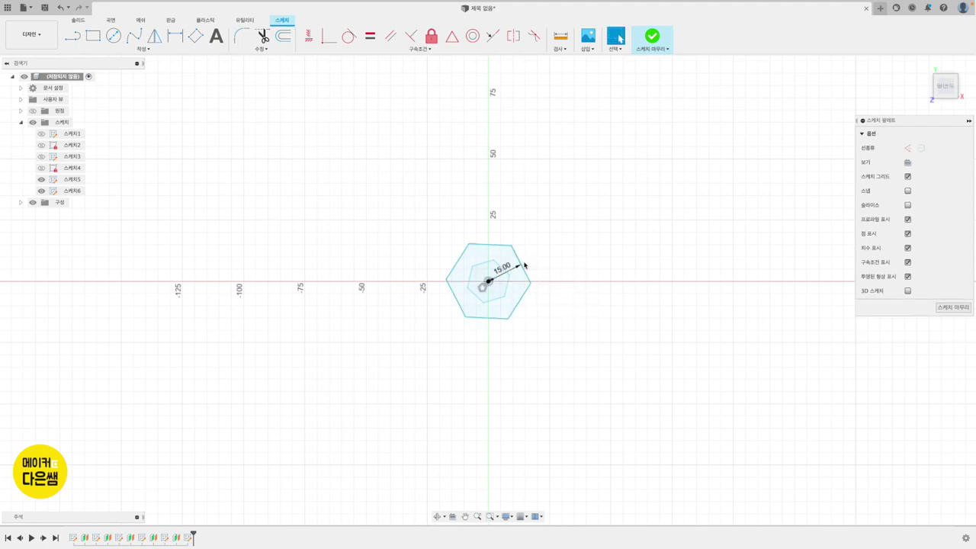
{"action": "left_click", "coordinate": [652, 36]}
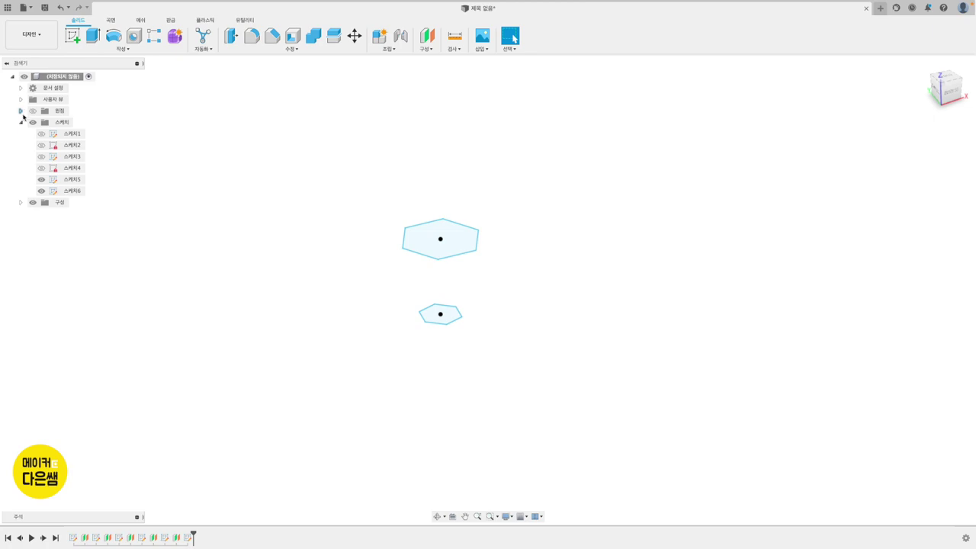
Step: Unhide Sketch1–Sketch4 in the Browser so the hexagons and rectangles show stacked
{"action": "left_click", "coordinate": [21, 122]}
{"action": "left_click", "coordinate": [21, 123]}
{"action": "left_click", "coordinate": [41, 168]}
{"action": "left_click", "coordinate": [41, 157]}
{"action": "left_click", "coordinate": [41, 145]}
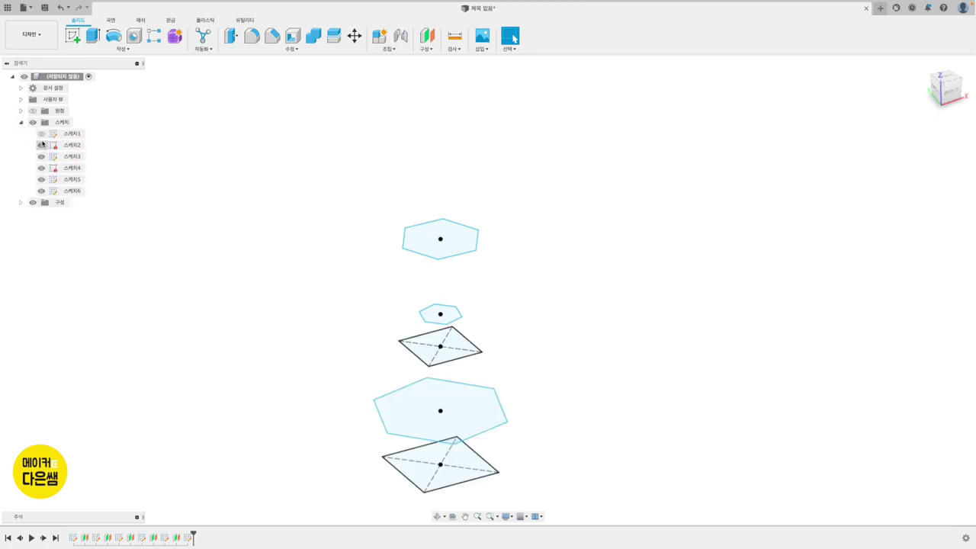
{"action": "left_click", "coordinate": [42, 133]}
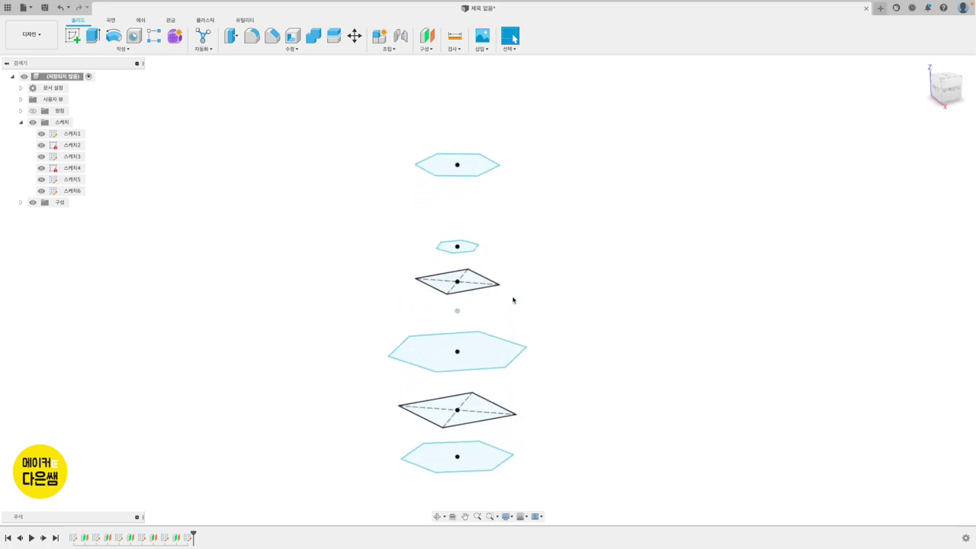
{"action": "left_click", "coordinate": [120, 50]}
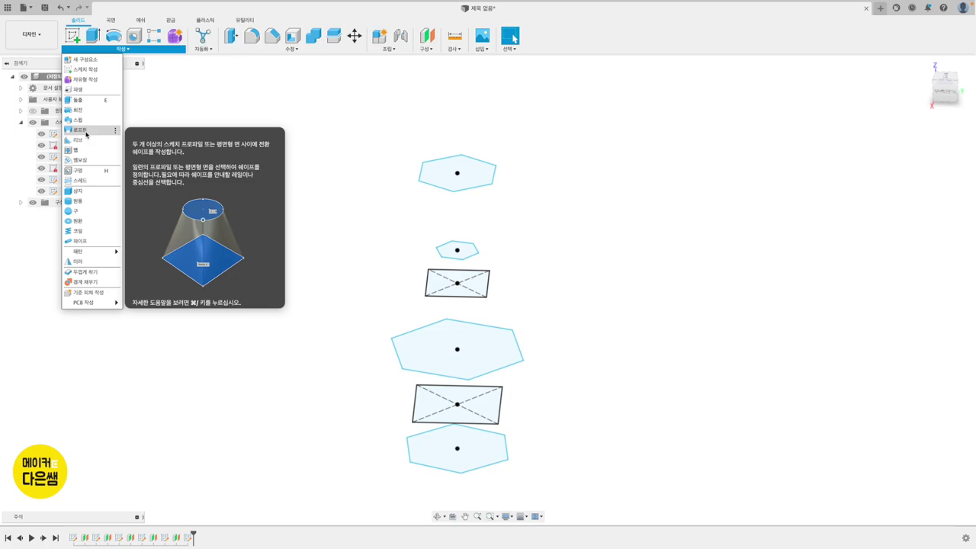
Step: Loft through the six profiles from bottom to top, then undo the loft
{"action": "left_click", "coordinate": [87, 135]}
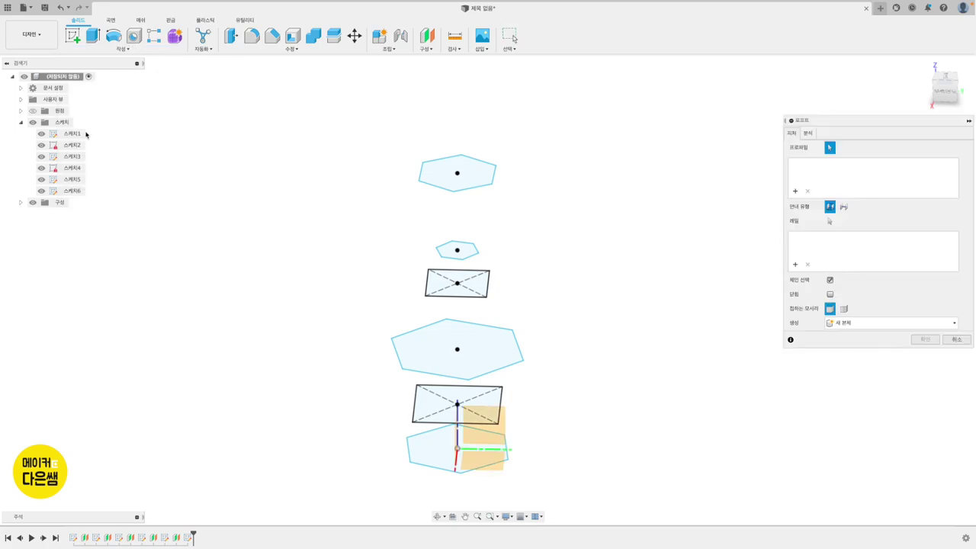
{"action": "left_click", "coordinate": [422, 456]}
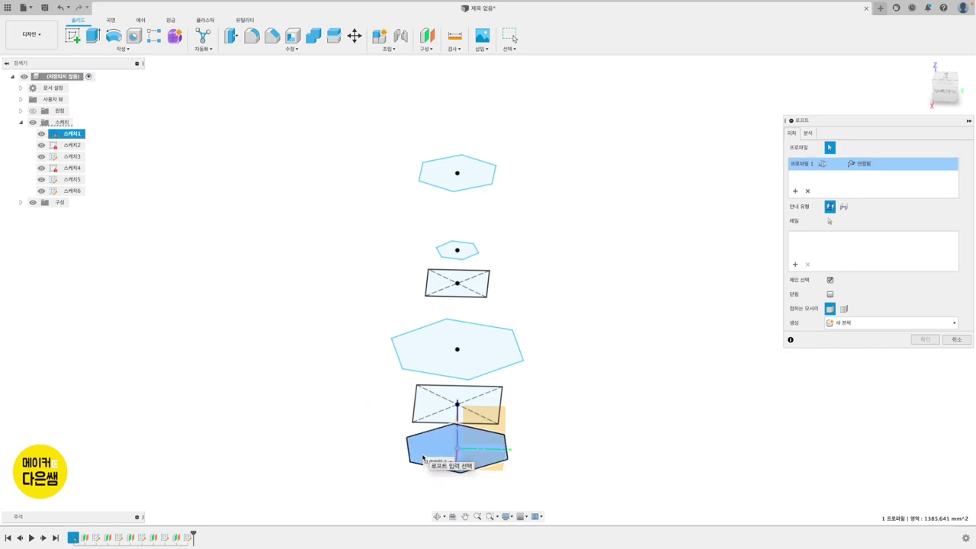
{"action": "left_click", "coordinate": [417, 398]}
{"action": "left_click", "coordinate": [422, 347]}
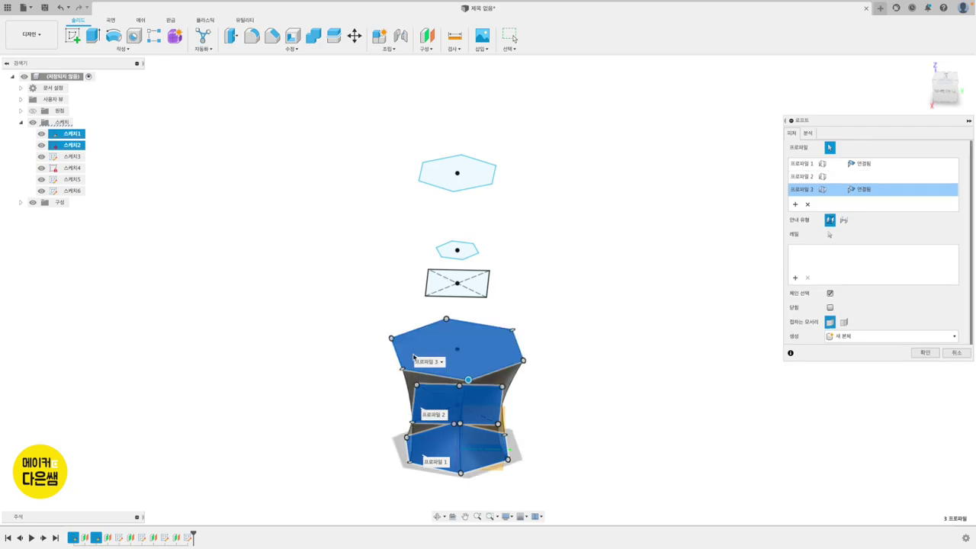
{"action": "left_click", "coordinate": [432, 287]}
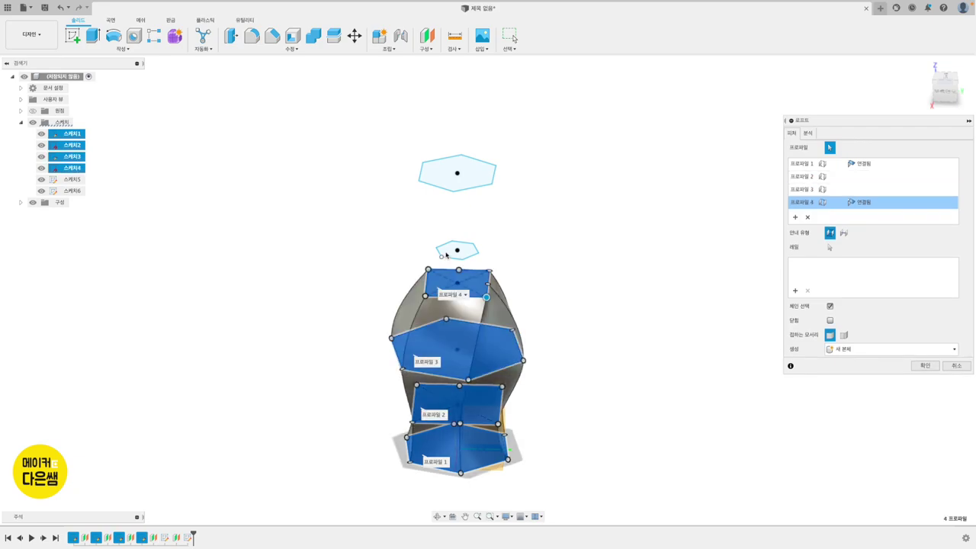
{"action": "left_click", "coordinate": [448, 250]}
{"action": "left_click", "coordinate": [441, 175]}
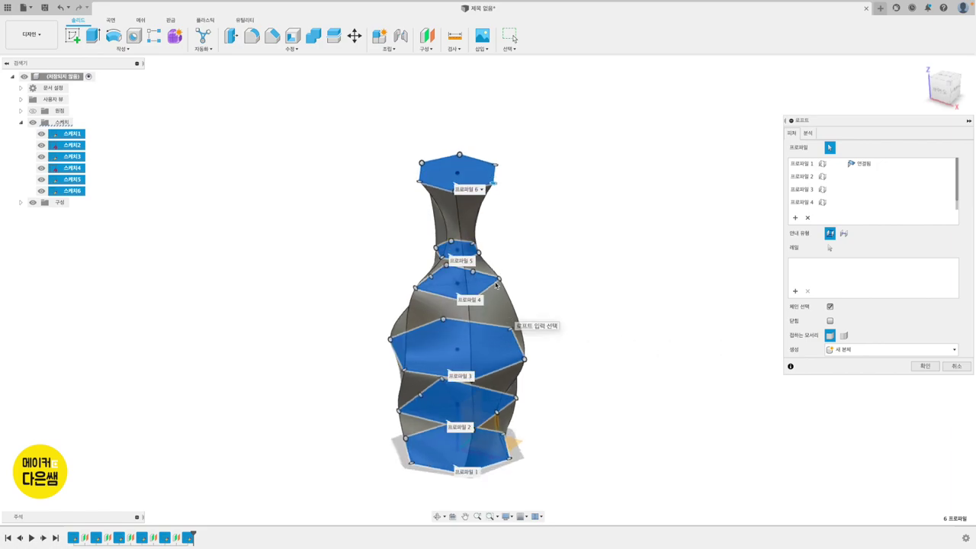
{"action": "left_click", "coordinate": [924, 366]}
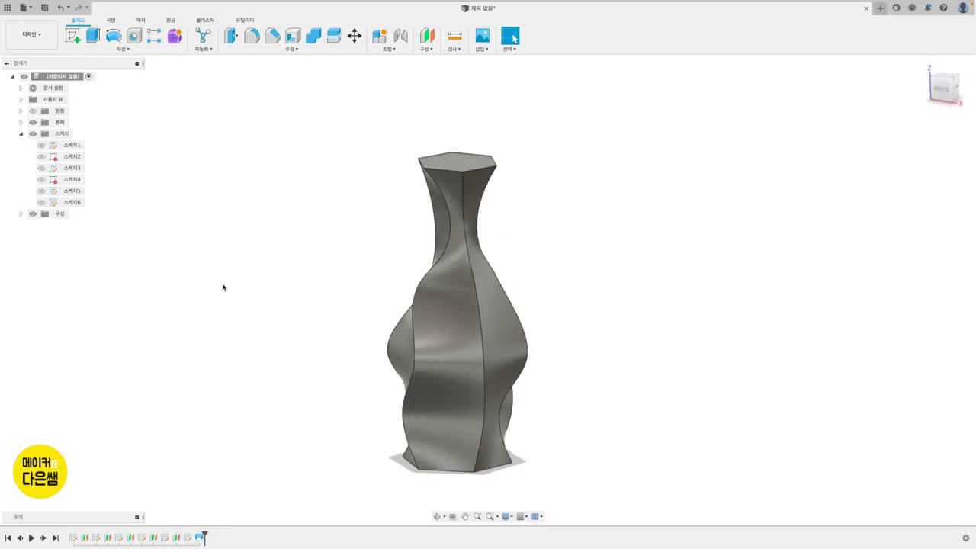
{"action": "key", "text": "ctrl+z"}
{"action": "left_click", "coordinate": [122, 49]}
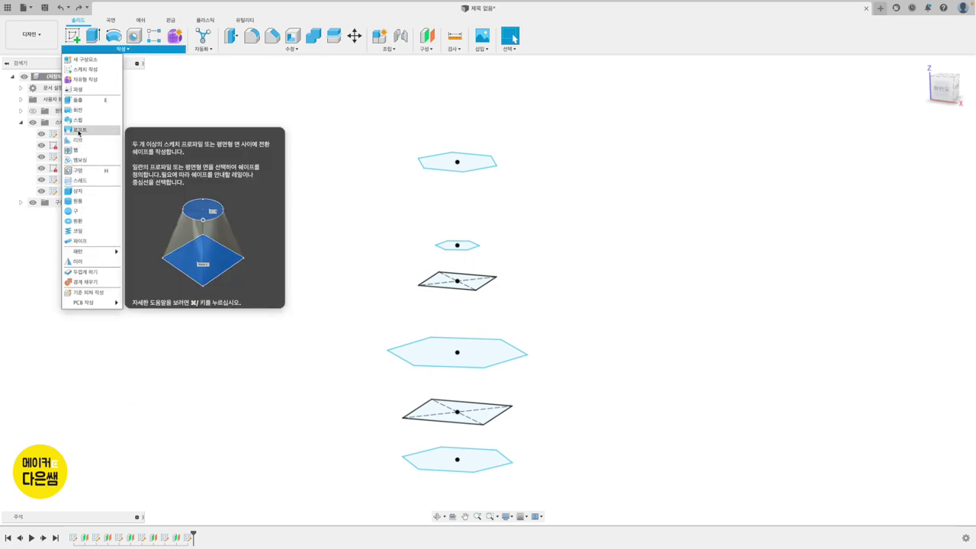
{"action": "left_click", "coordinate": [79, 132]}
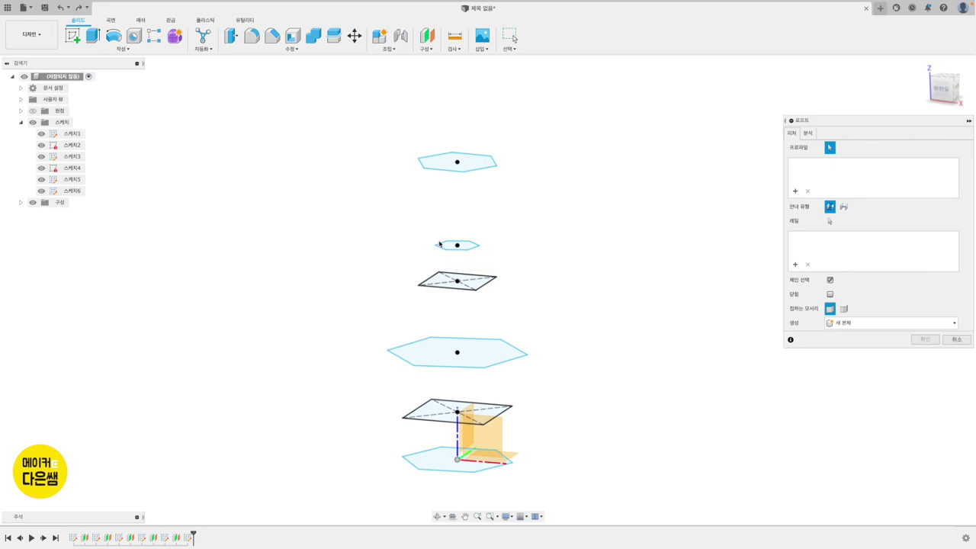
{"action": "left_click", "coordinate": [448, 162]}
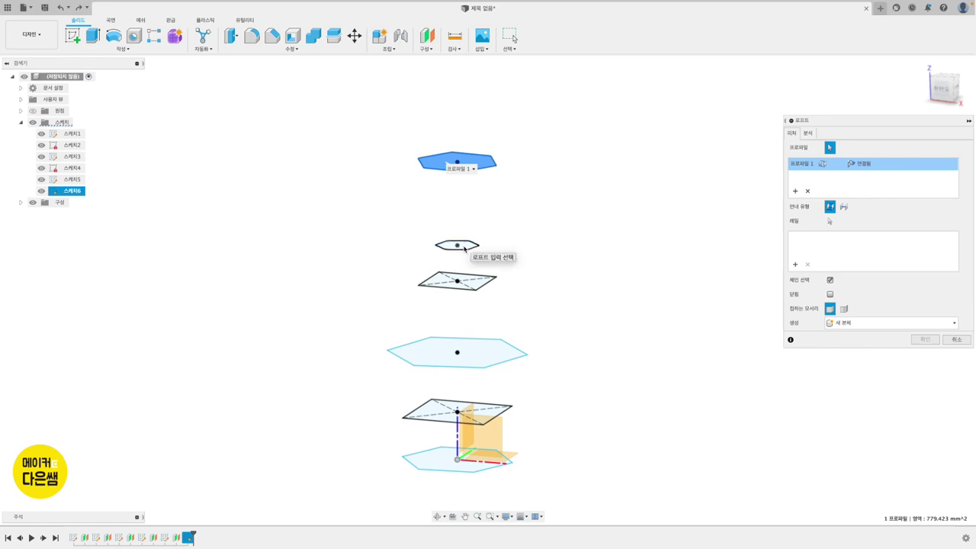
{"action": "left_click", "coordinate": [464, 246]}
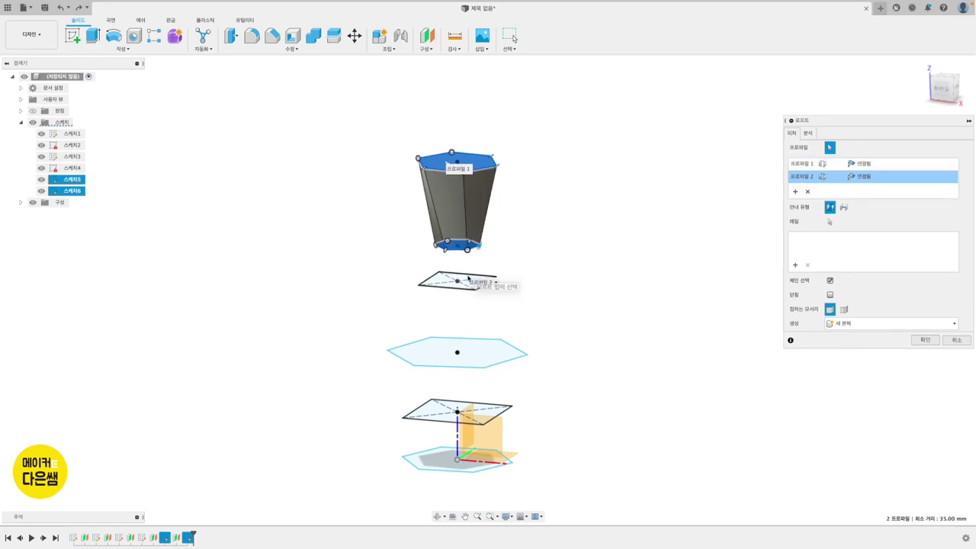
{"action": "left_click", "coordinate": [468, 278]}
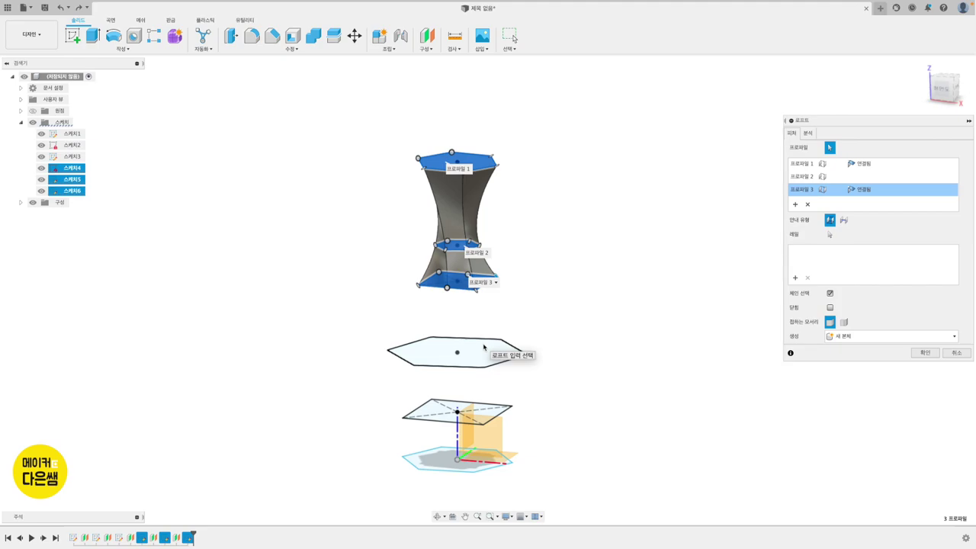
{"action": "left_click", "coordinate": [483, 347]}
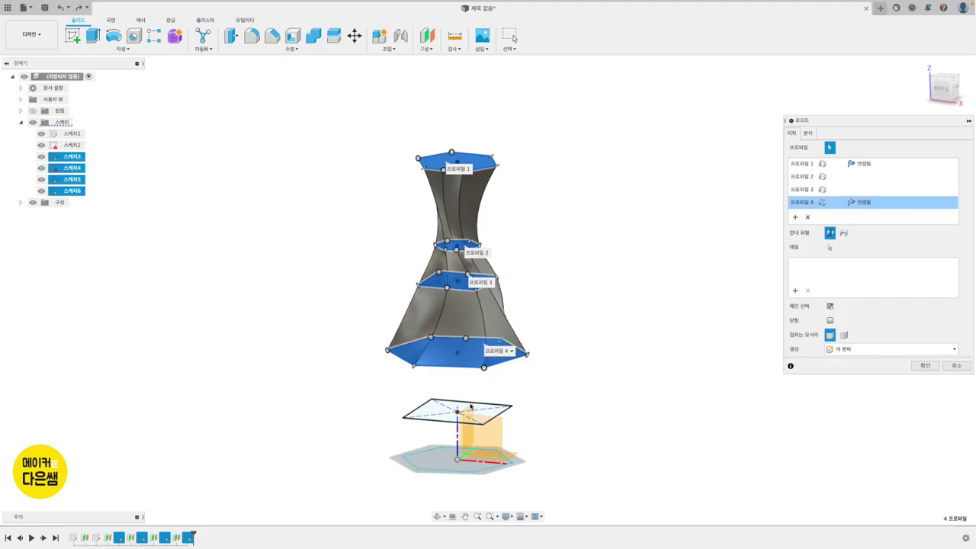
{"action": "left_click", "coordinate": [464, 412]}
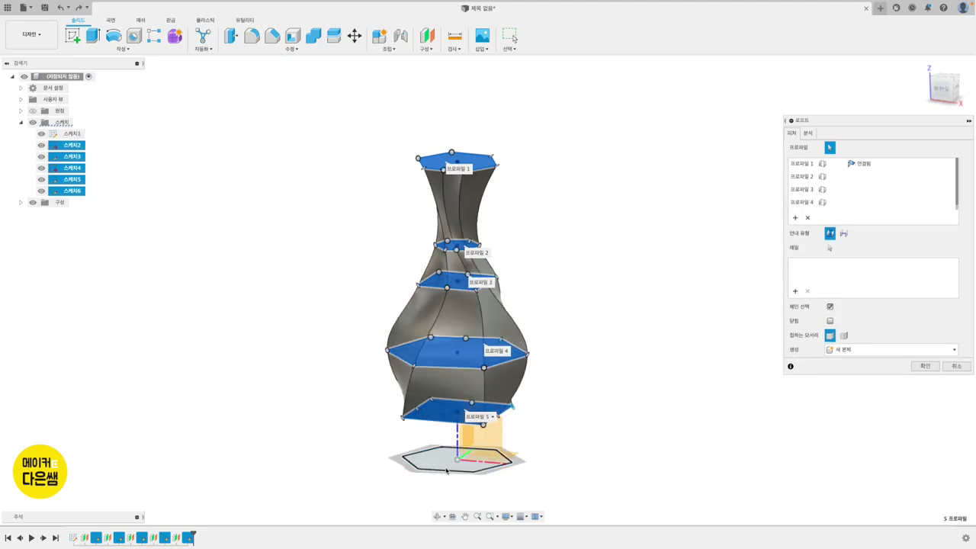
{"action": "left_click", "coordinate": [443, 463]}
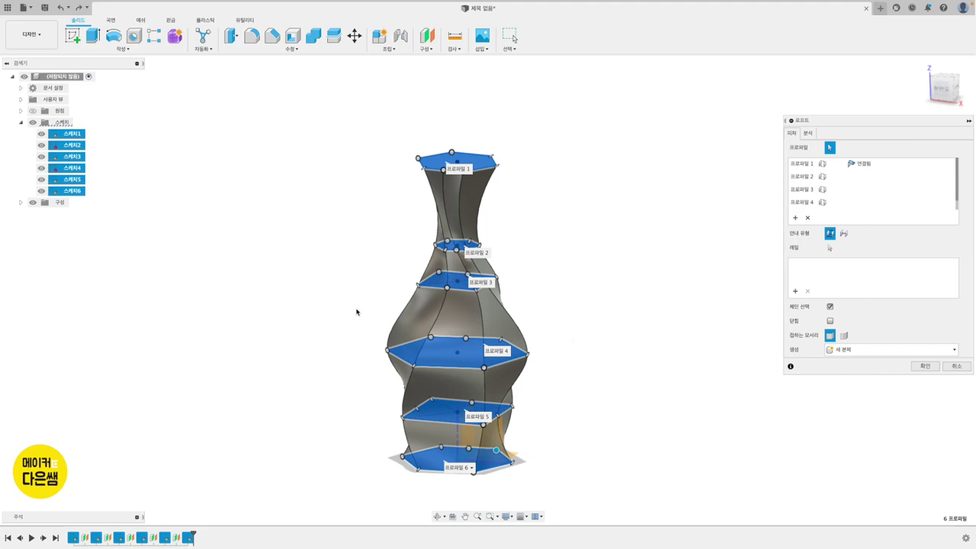
{"action": "left_click", "coordinate": [952, 366]}
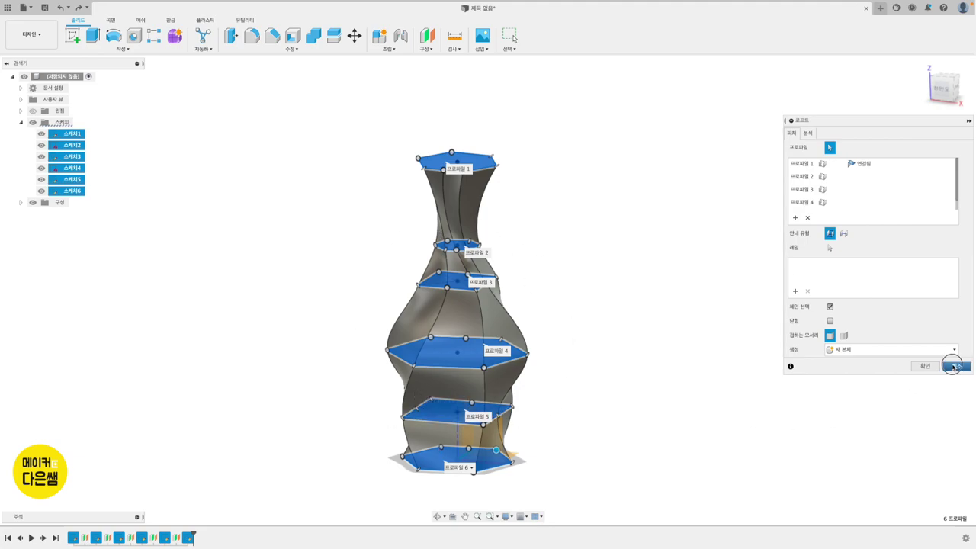
{"action": "left_click", "coordinate": [122, 48]}
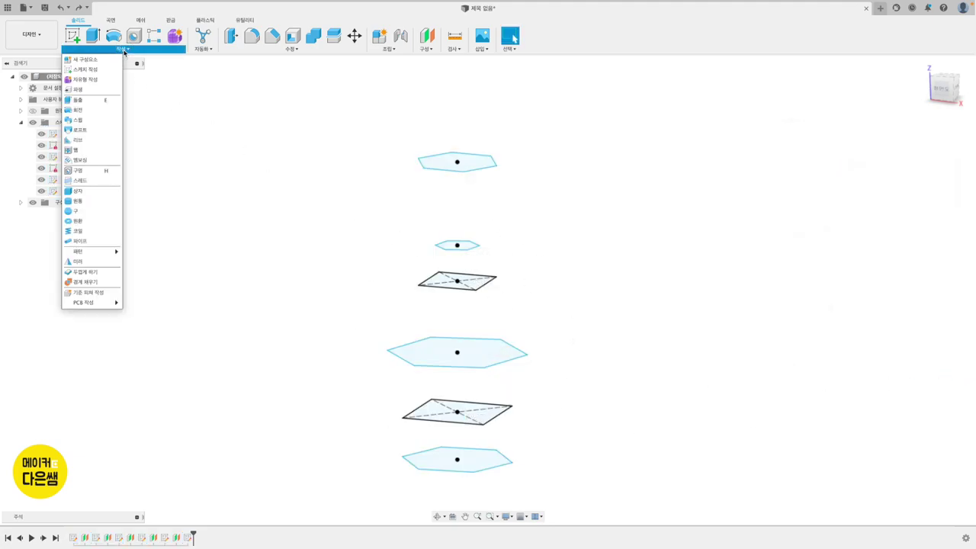
{"action": "left_click", "coordinate": [80, 130]}
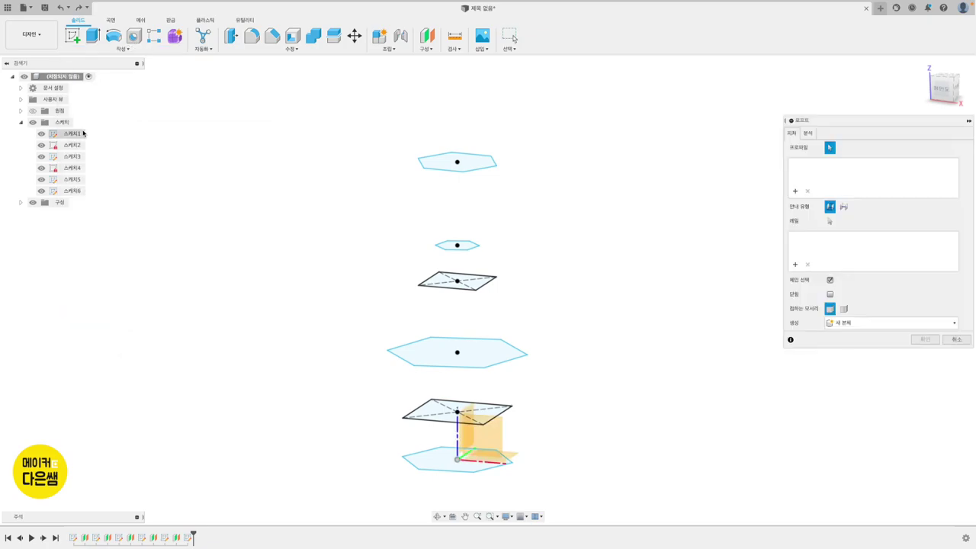
{"action": "left_click", "coordinate": [490, 358]}
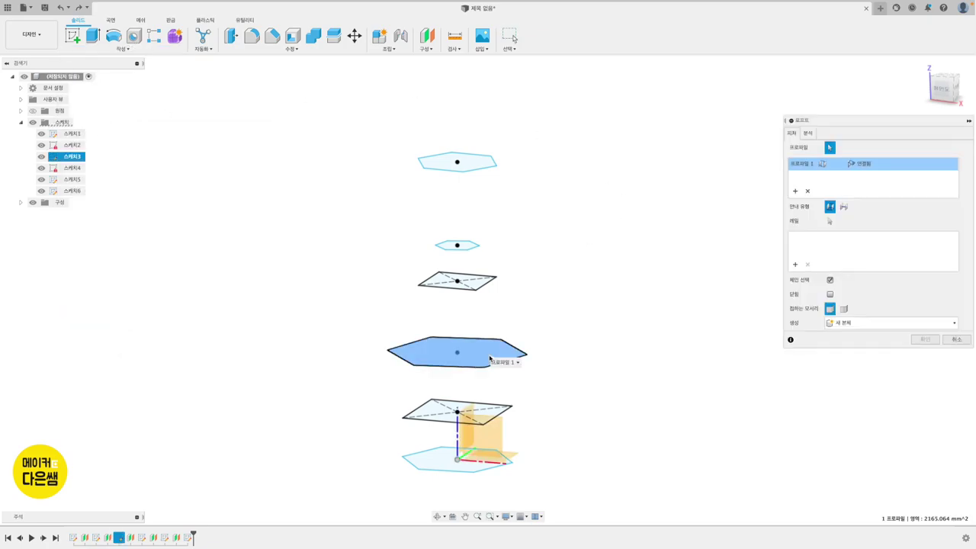
{"action": "left_click", "coordinate": [475, 284]}
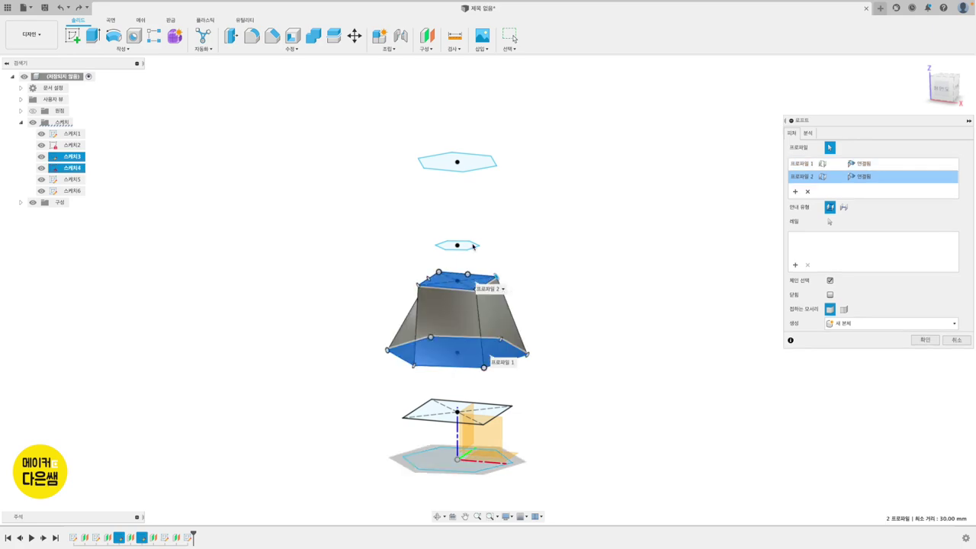
{"action": "left_click", "coordinate": [471, 164]}
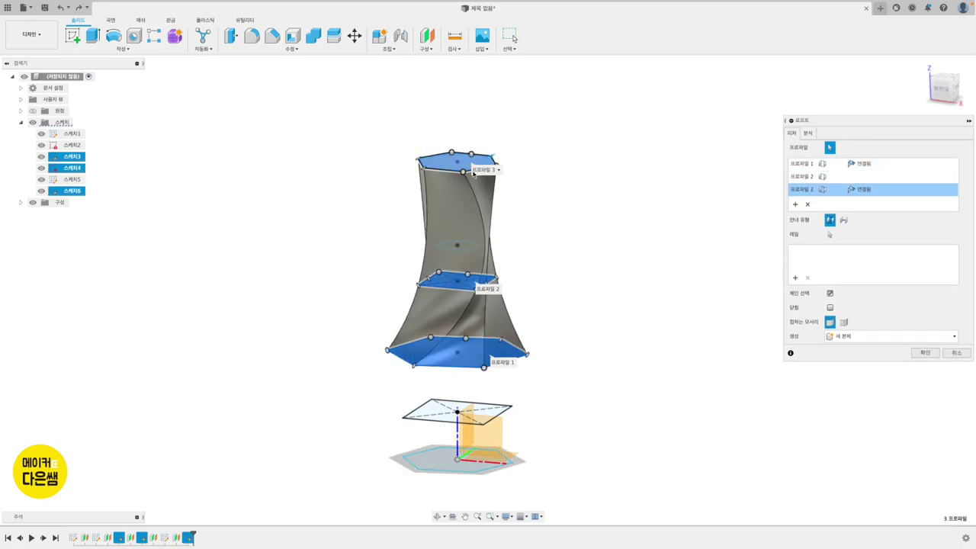
{"action": "left_click", "coordinate": [488, 419]}
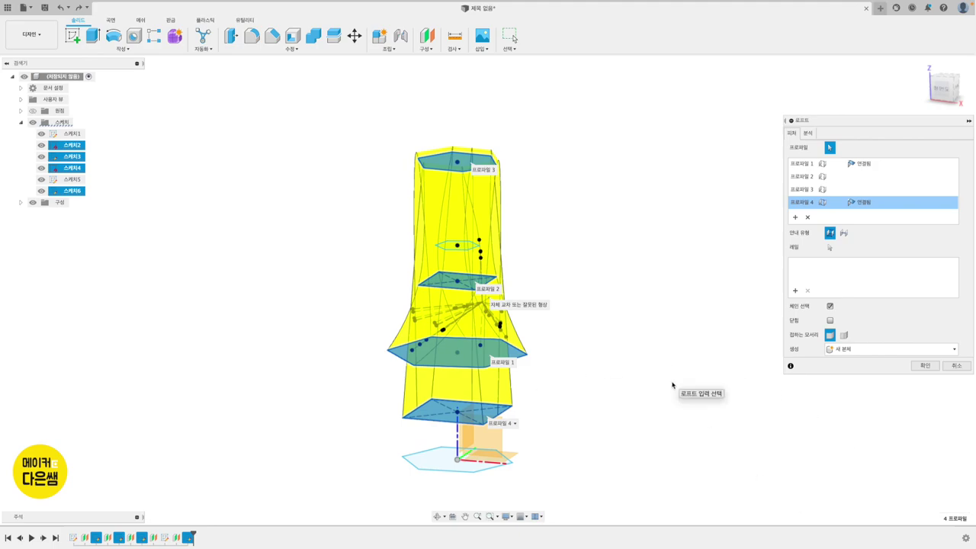
{"action": "left_click", "coordinate": [955, 366]}
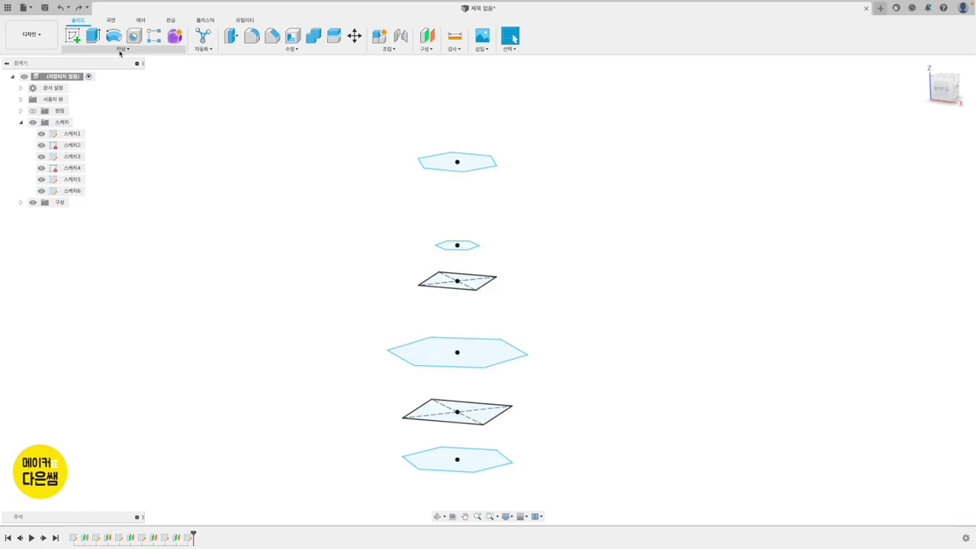
Step: Start a loft and pick the bottom five profiles in order, hexagons alternating with squares
{"action": "left_click", "coordinate": [120, 50]}
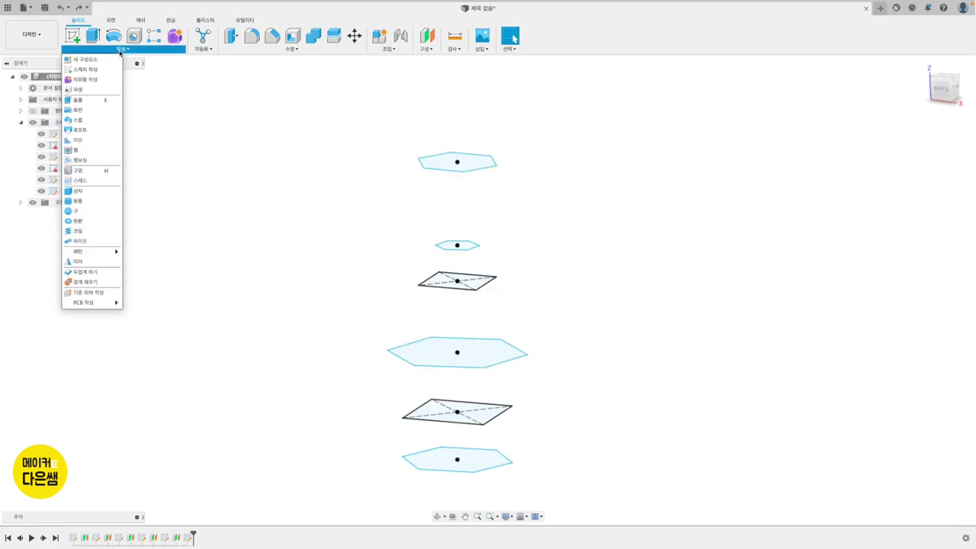
{"action": "left_click", "coordinate": [88, 131]}
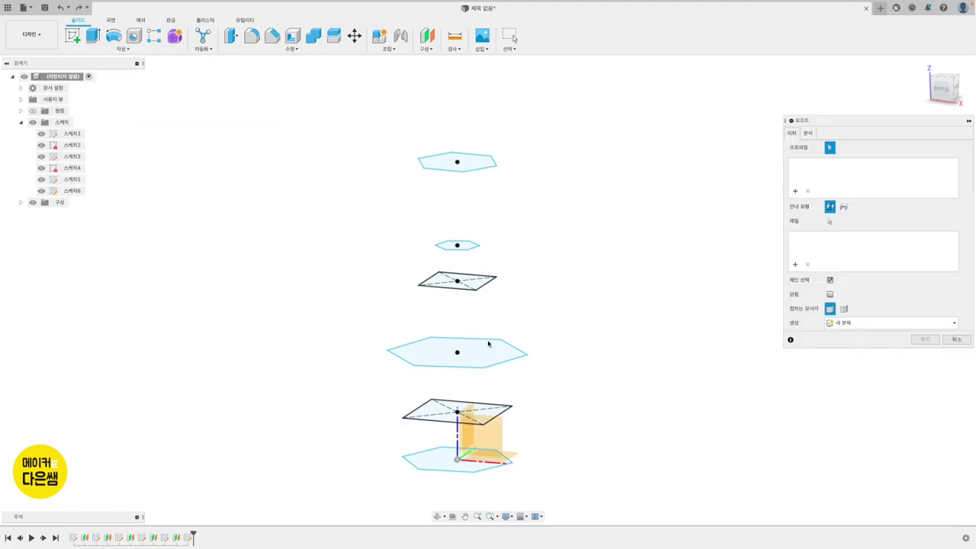
{"action": "left_click", "coordinate": [439, 461]}
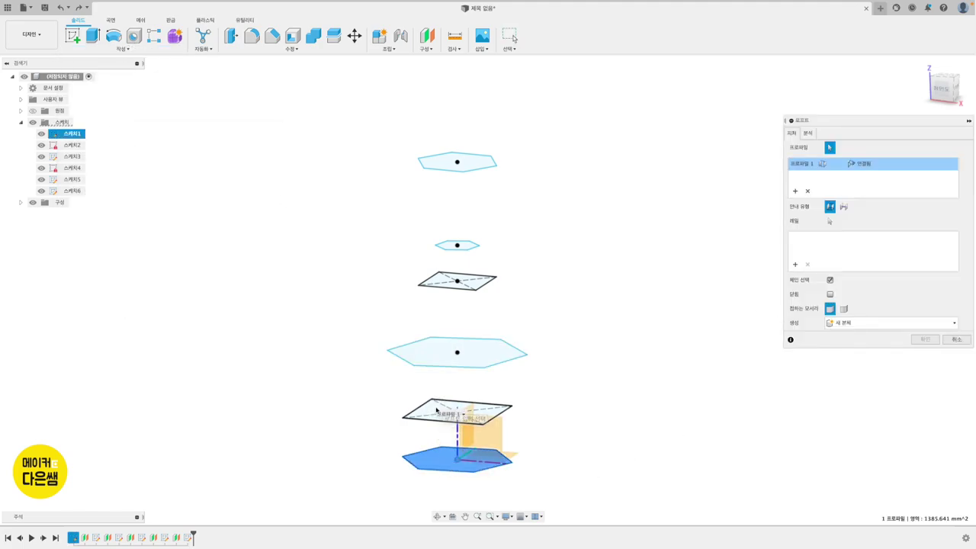
{"action": "left_click", "coordinate": [436, 411]}
{"action": "left_click", "coordinate": [430, 352]}
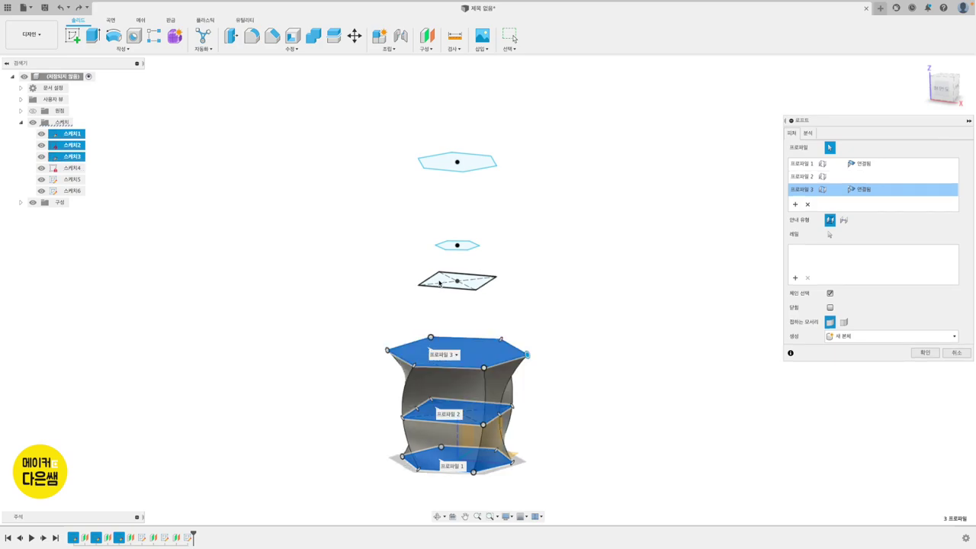
{"action": "left_click", "coordinate": [442, 280]}
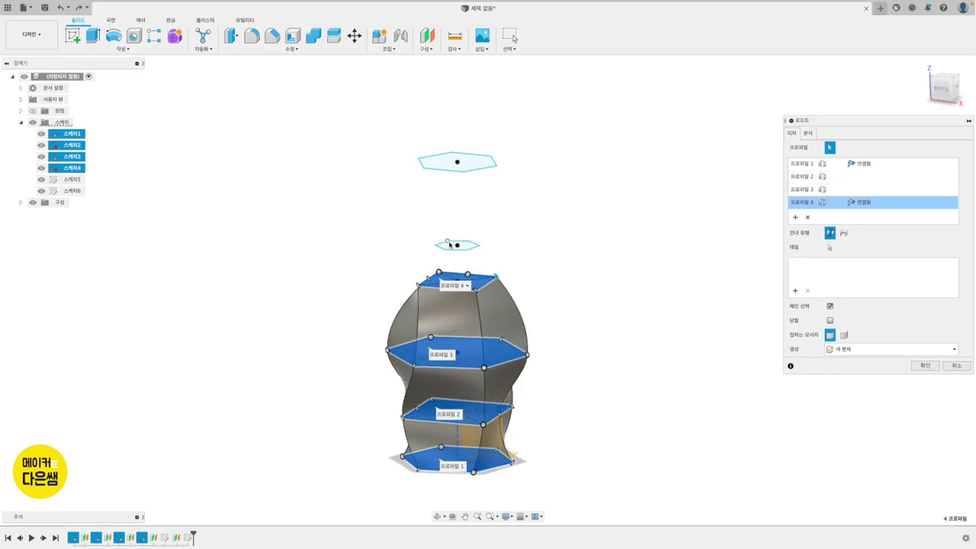
{"action": "scroll", "coordinate": [449, 245], "scroll_direction": "up", "scroll_amount": 1}
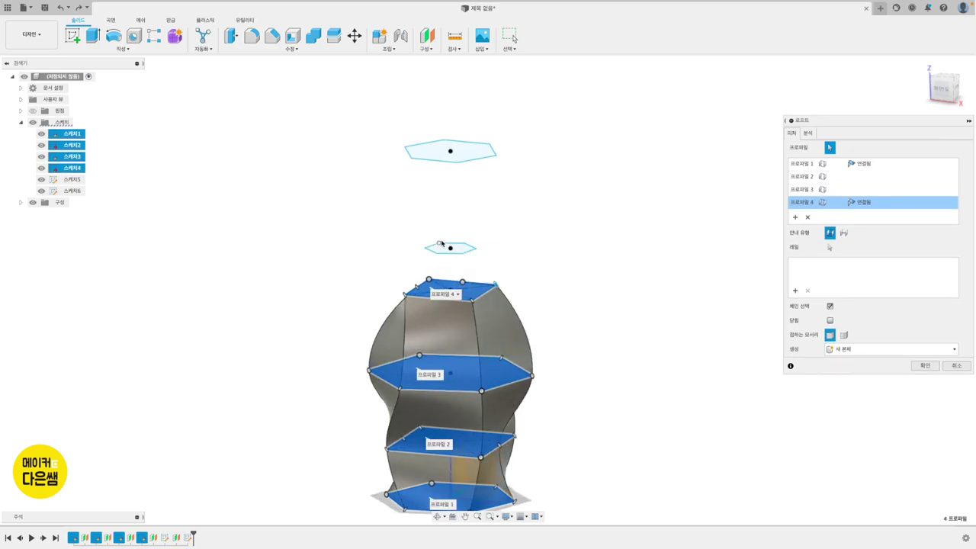
{"action": "left_click", "coordinate": [439, 246]}
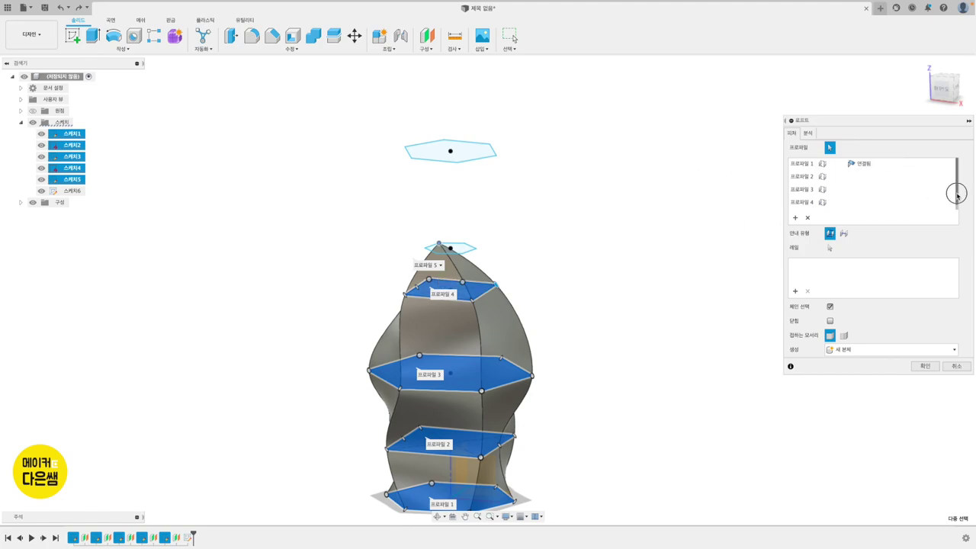
Step: Re-select the small hexagon as fifth profile, add the top hexagon, and confirm the loft
{"action": "left_click_drag", "start_coordinate": [957, 194], "coordinate": [957, 219]}
{"action": "left_click", "coordinate": [808, 218]}
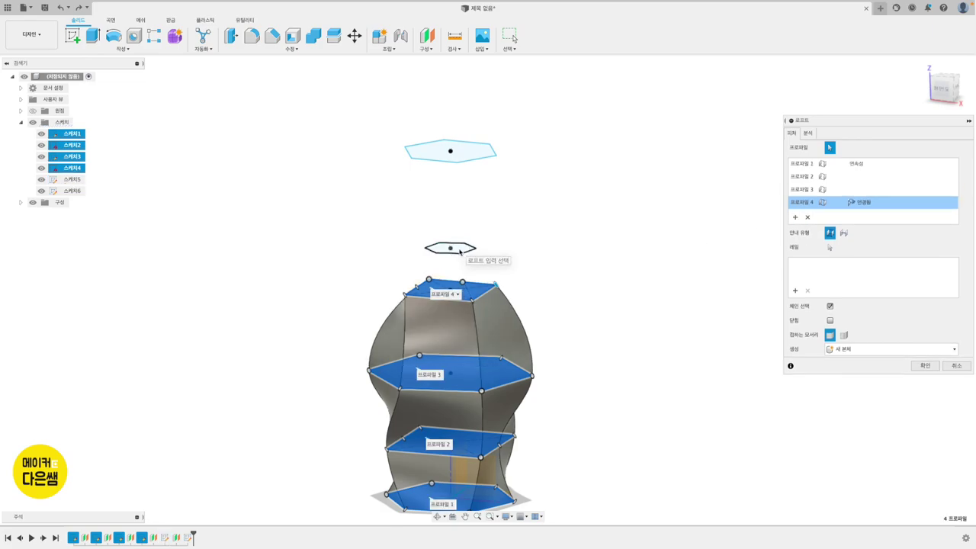
{"action": "left_click", "coordinate": [460, 251]}
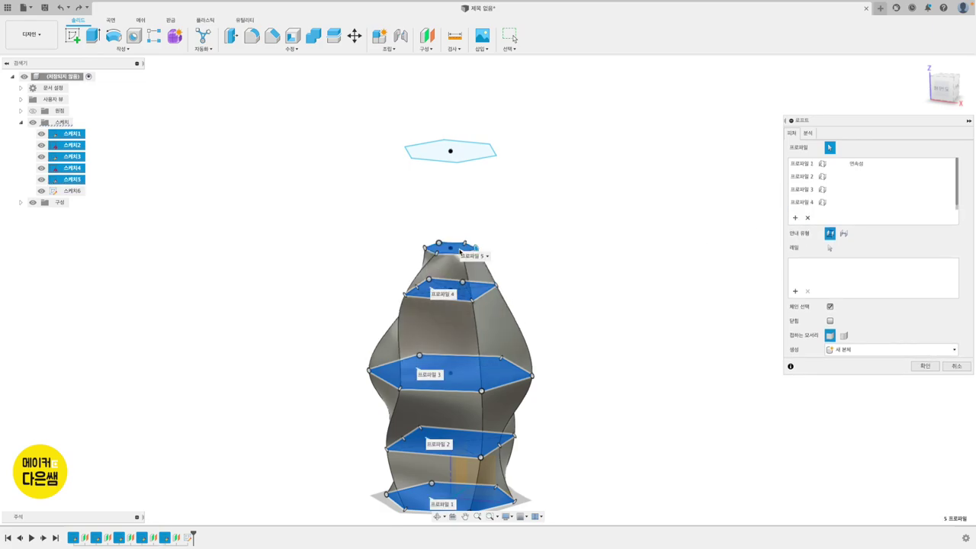
{"action": "left_click", "coordinate": [467, 154]}
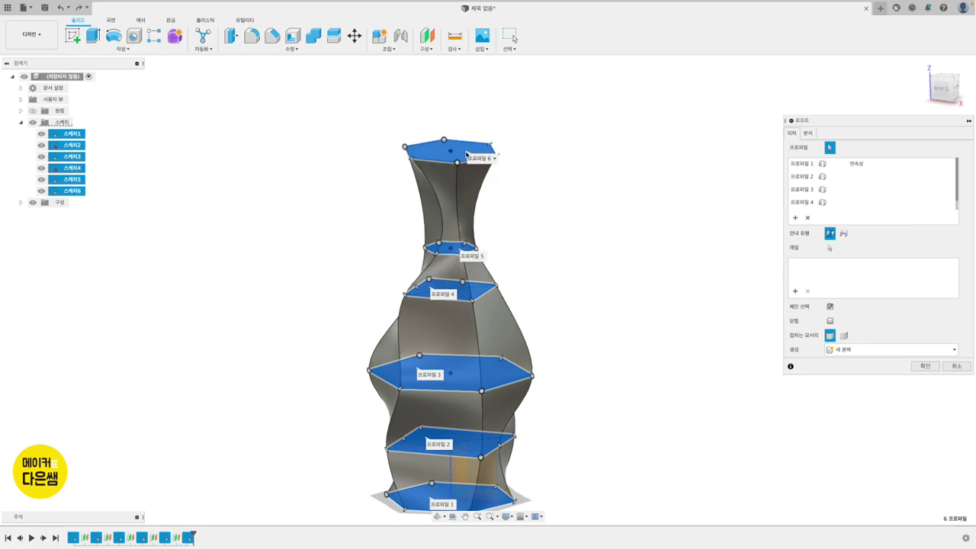
{"action": "left_click", "coordinate": [919, 366]}
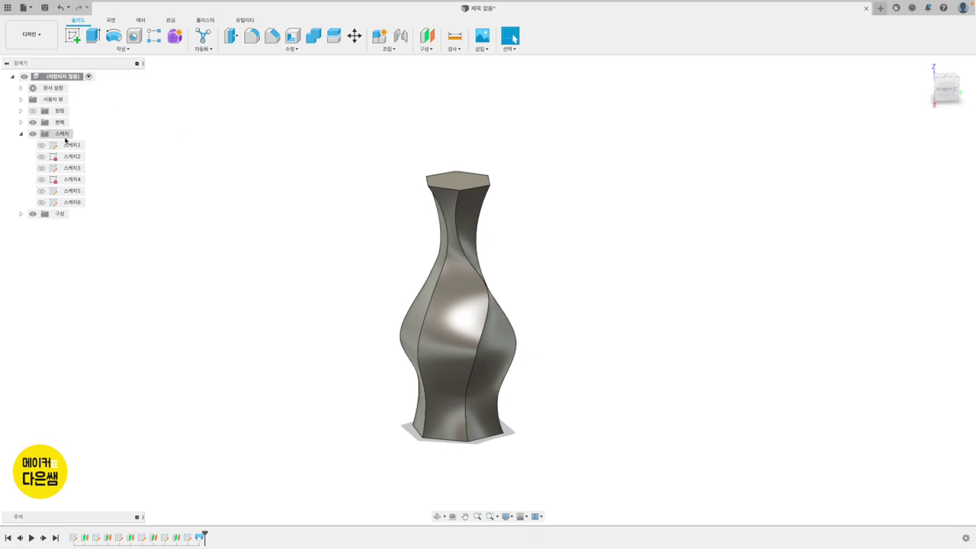
Step: Open Save As Mesh for the vase body Body1, set to STL in millimetres
{"action": "left_click", "coordinate": [20, 122]}
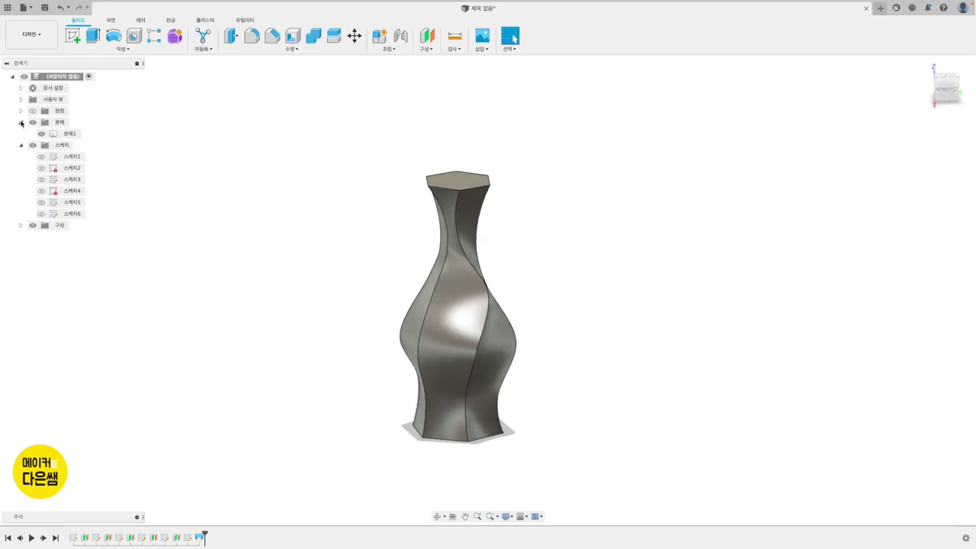
{"action": "left_click", "coordinate": [70, 135]}
{"action": "right_click", "coordinate": [73, 135]}
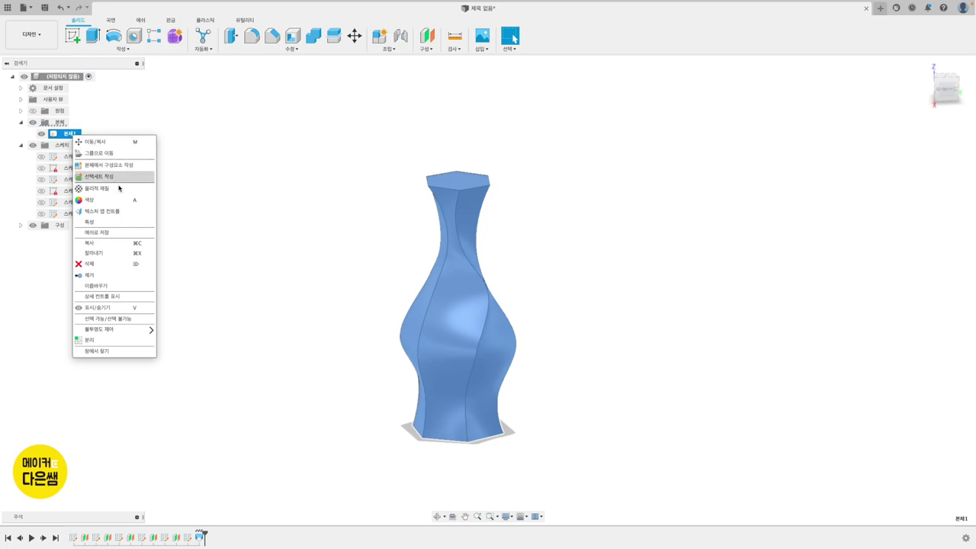
{"action": "left_click", "coordinate": [96, 231]}
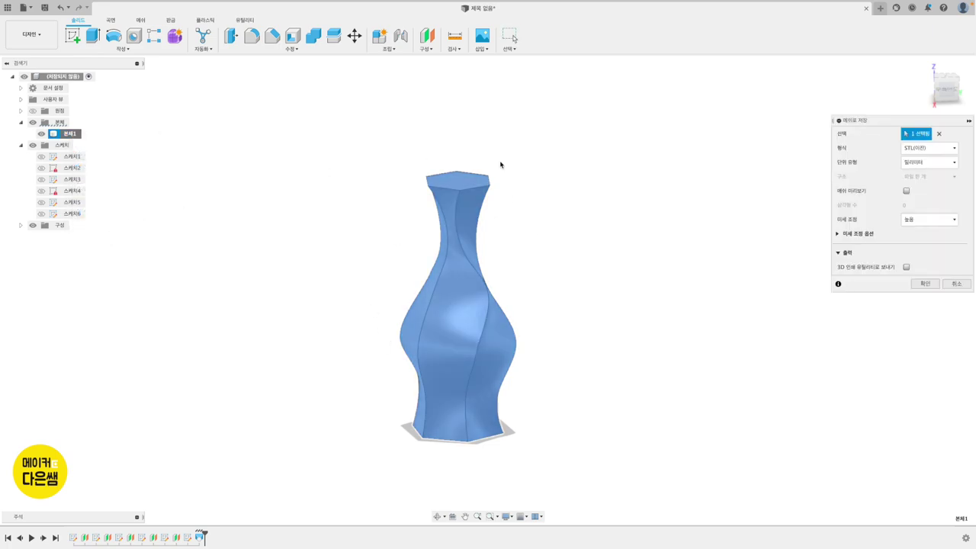